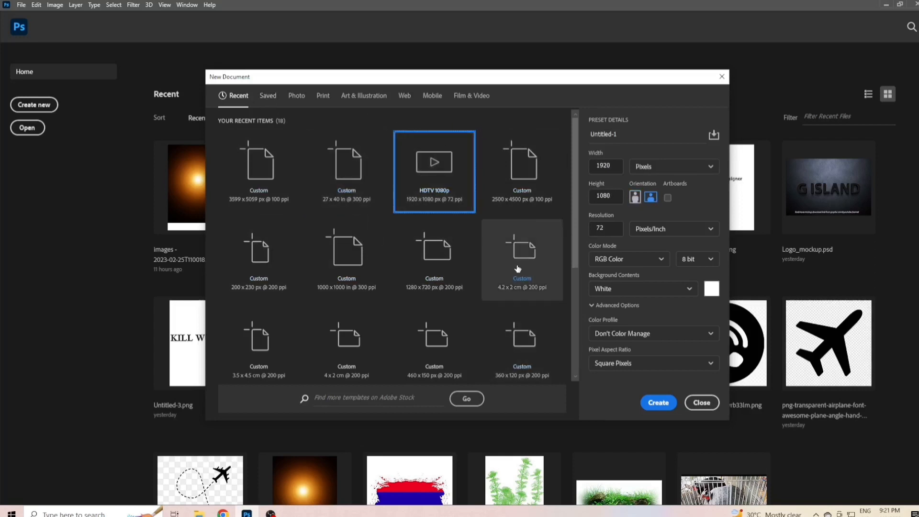
- Create a new document from the HDV/HDTV 720p film preset (1280 x 720 px at 72 ppi) and dismiss the preset syncing tip
scroll(524, 270, down, 2)
scroll(530, 292, down, 1)
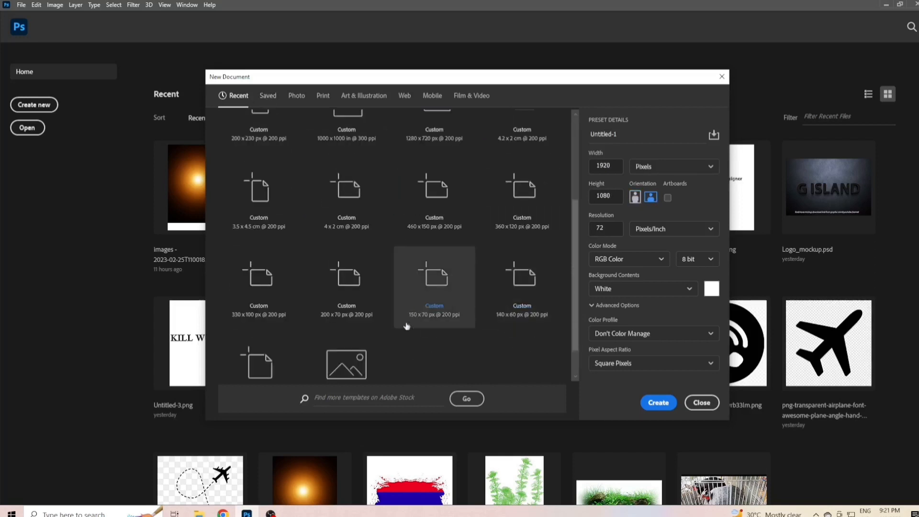
scroll(375, 338, down, 1)
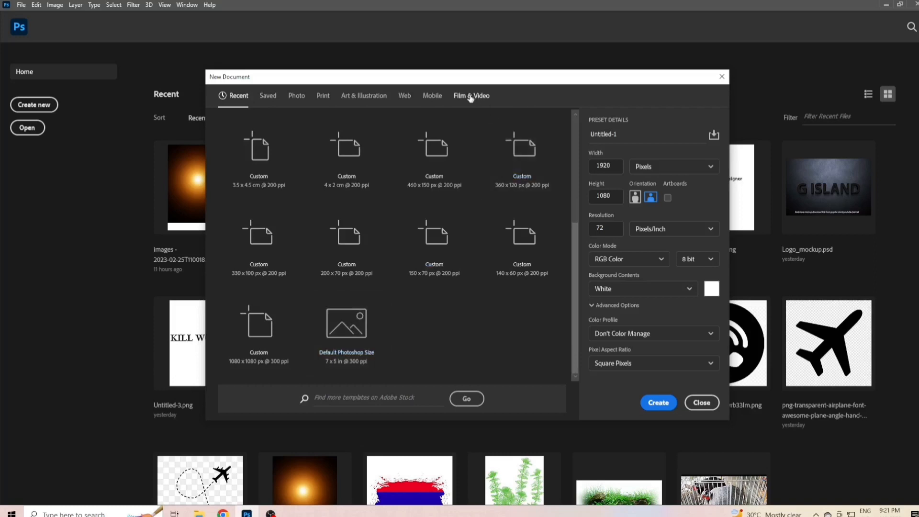
click(469, 95)
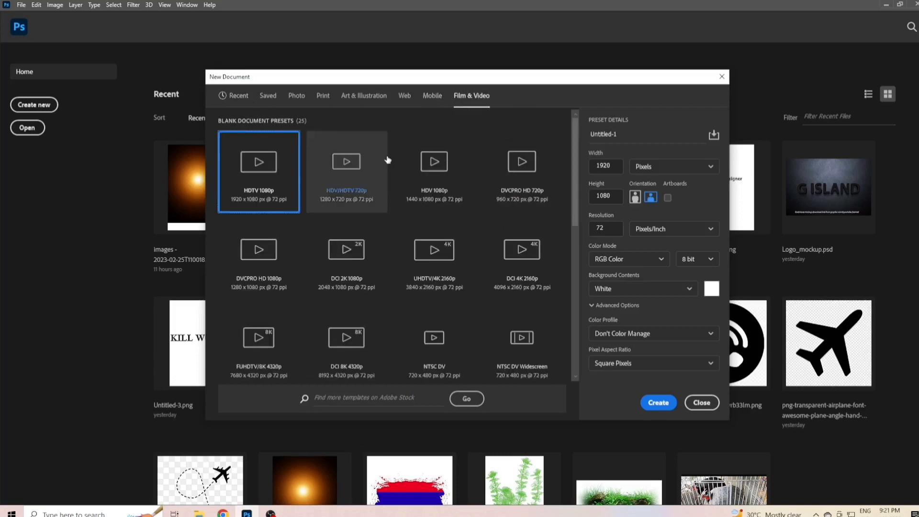
click(361, 189)
click(660, 405)
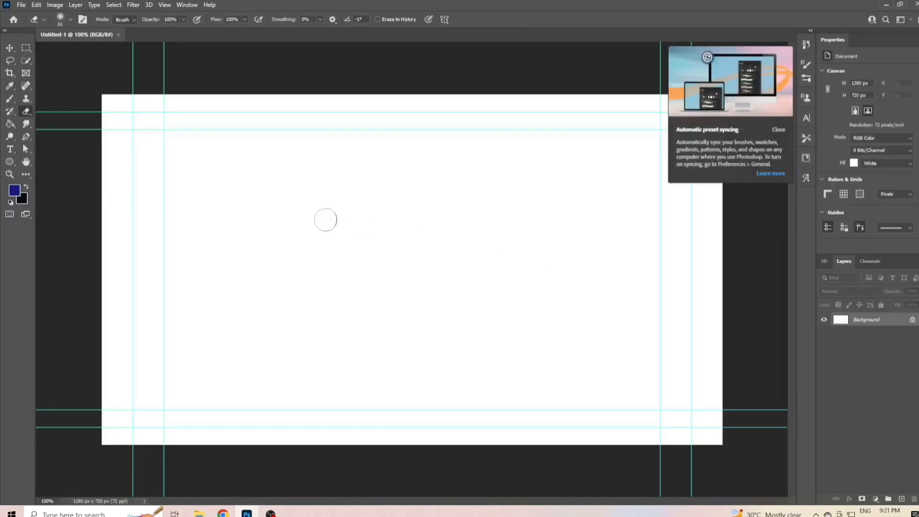
click(778, 130)
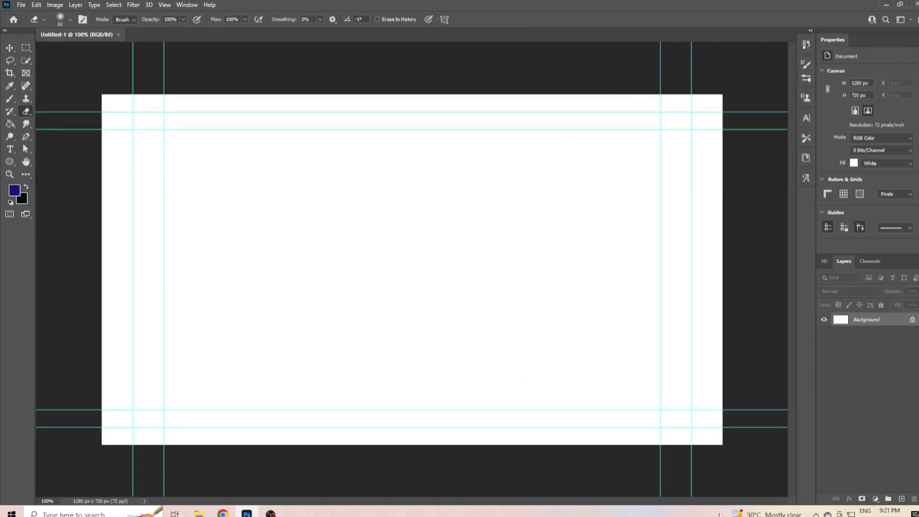
- Add a Solid Color fill layer in dark navy blue (0d0f4d) above the background
click(878, 499)
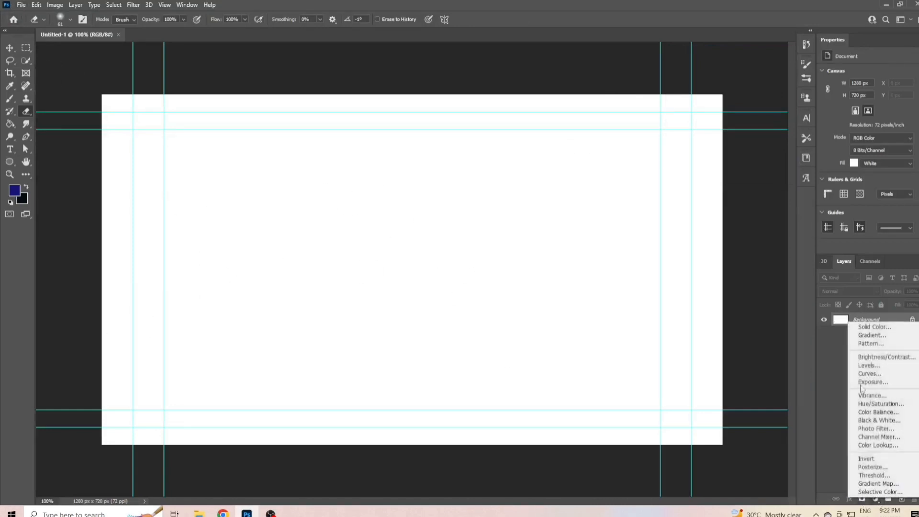
click(879, 326)
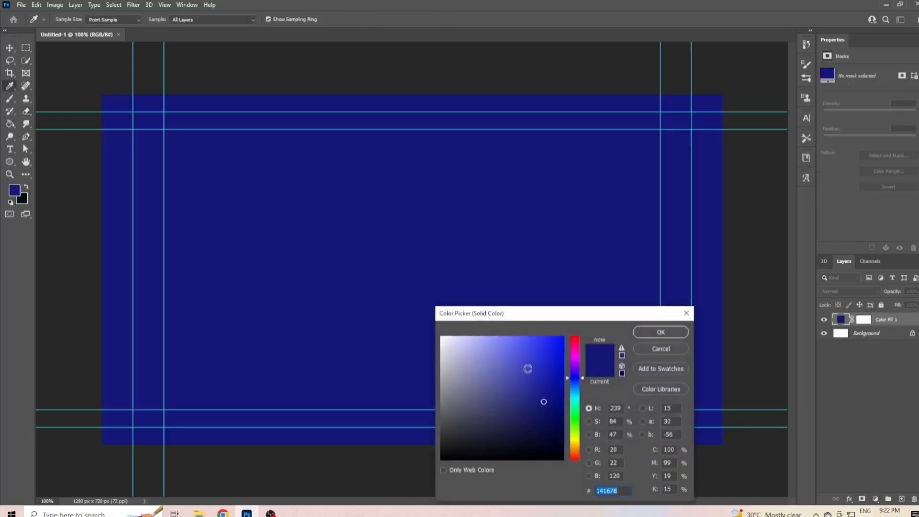
mouse_move(527, 369)
mouse_down()
mouse_move(542, 363)
mouse_move(542, 421)
mouse_up()
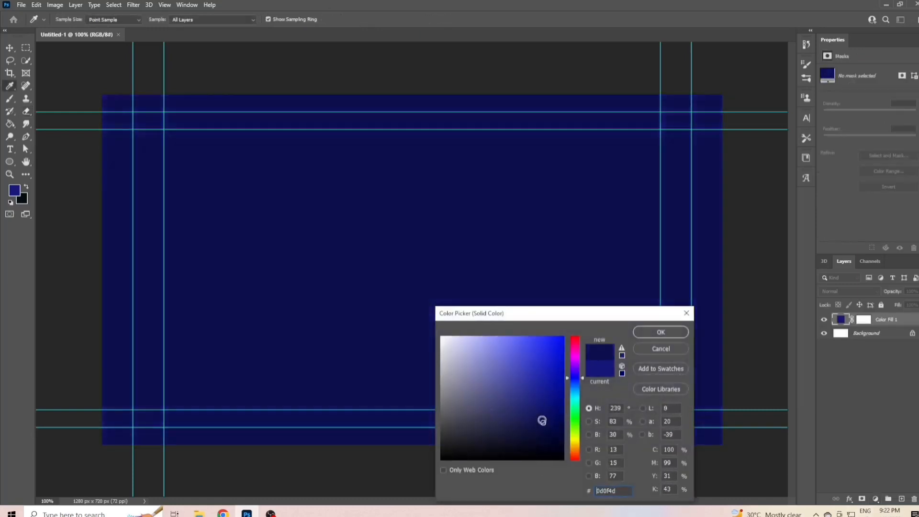
click(647, 334)
key(e)
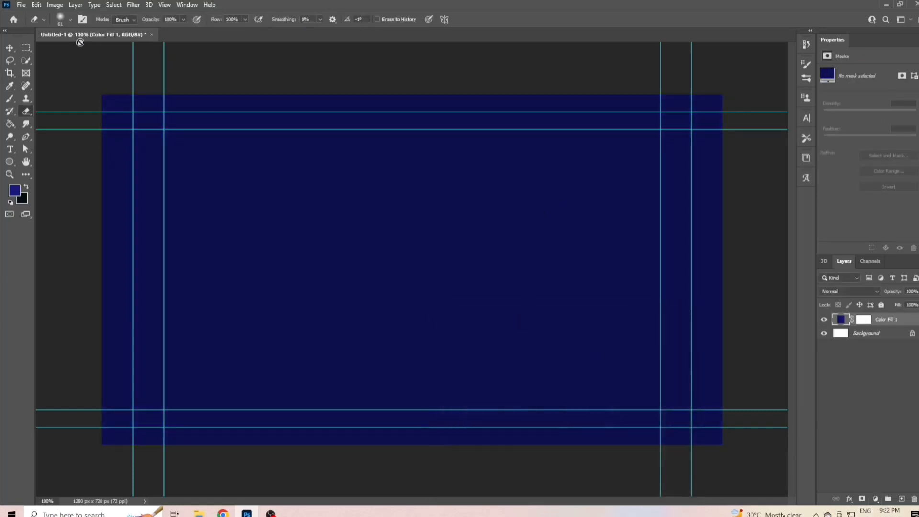
- Hide the guides on the canvas
click(21, 6)
click(209, 49)
key(ctrl+semicolon)
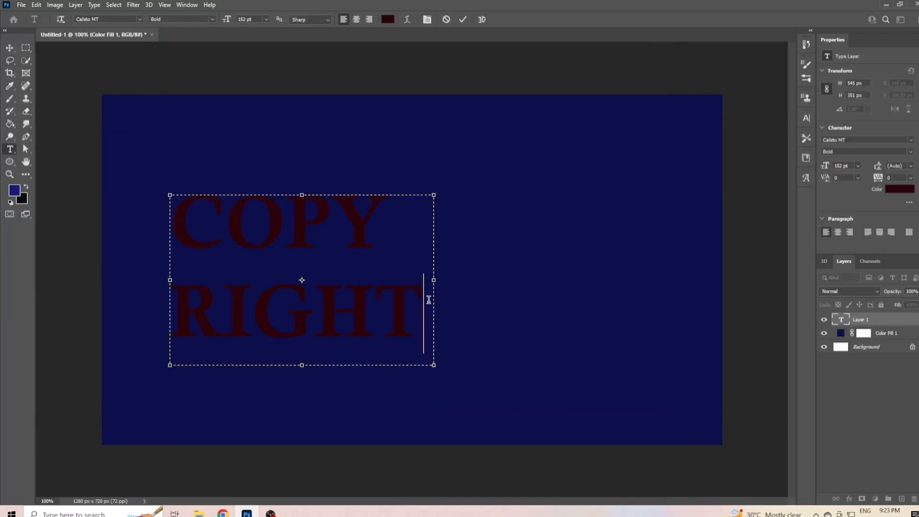
- Replace the text in the new text box with "copyright strike" and select all of it
key(BackSpace)
key(BackSpace)
key(BackSpace)
key(BackSpace)
key(BackSpace)
key(BackSpace)
key(BackSpace)
key(BackSpace)
key(BackSpace)
key(BackSpace)
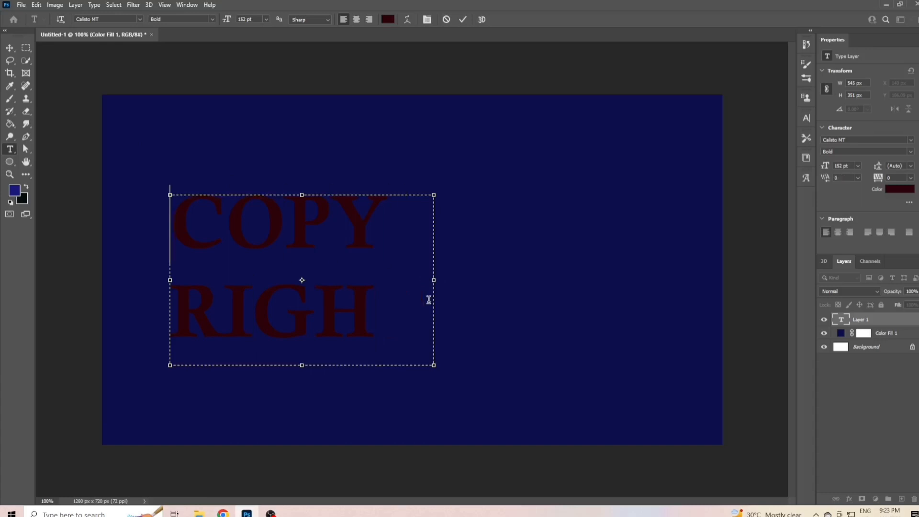
text(copyright)
key(ctrl+a)
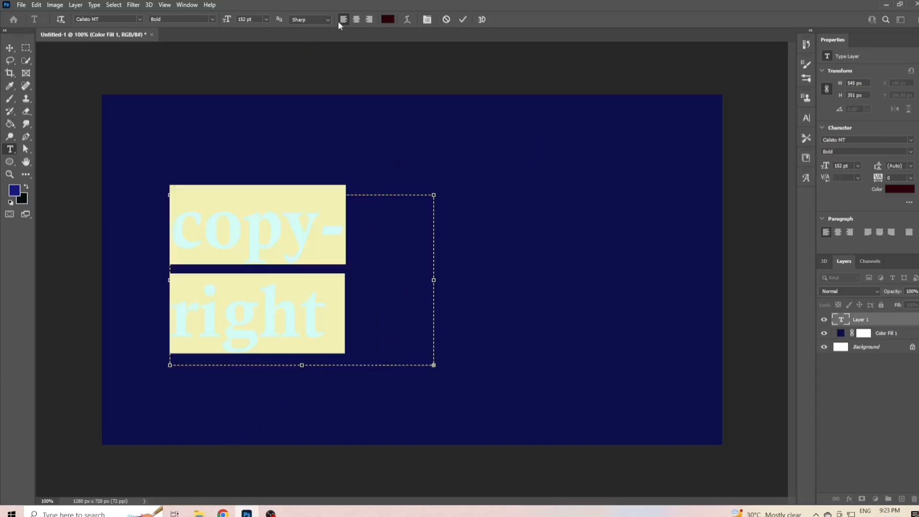
- Change the selected text's color to white (ffffff)
click(388, 19)
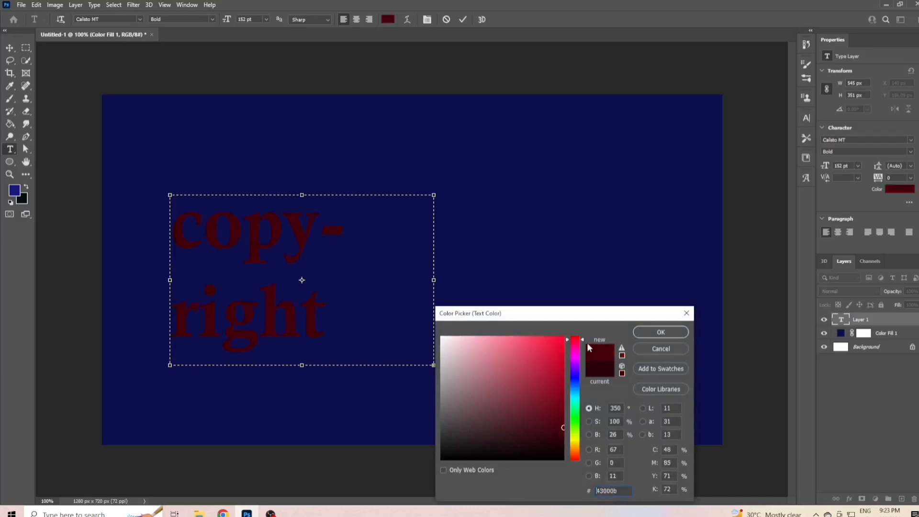
click(574, 337)
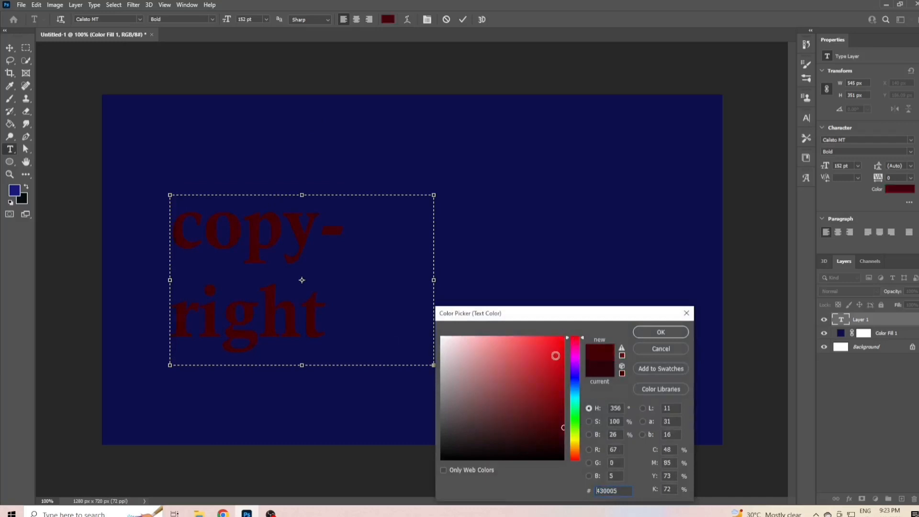
drag(555, 356, 441, 342)
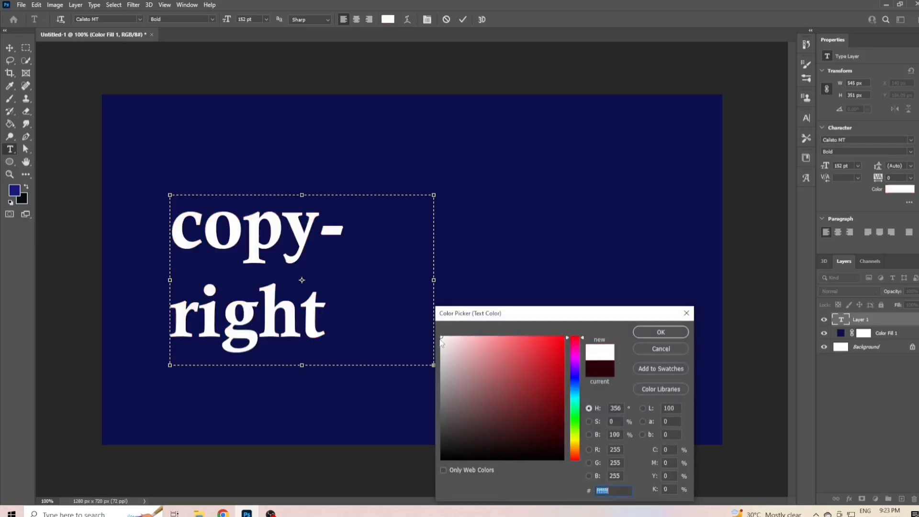
click(661, 332)
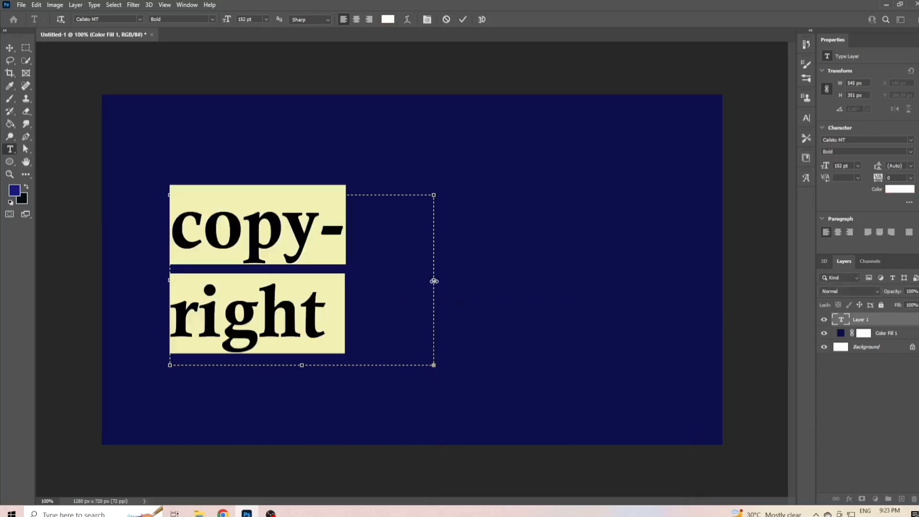
- Widen the text box to about 1076 px and set the font to Evogria Regular
drag(434, 282, 691, 281)
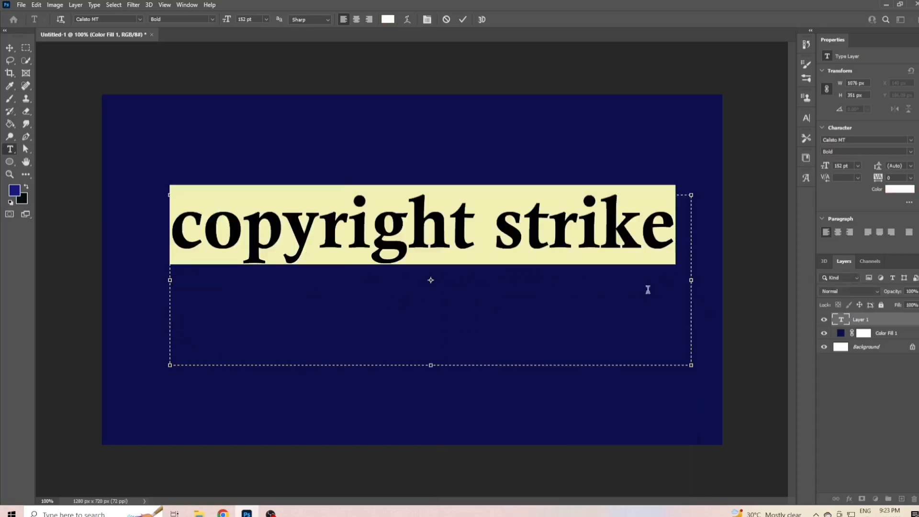
click(139, 19)
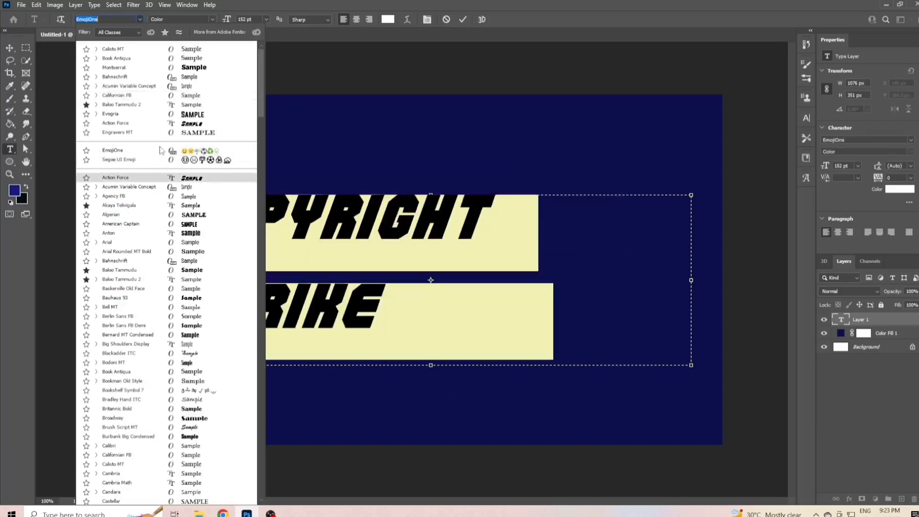
click(188, 115)
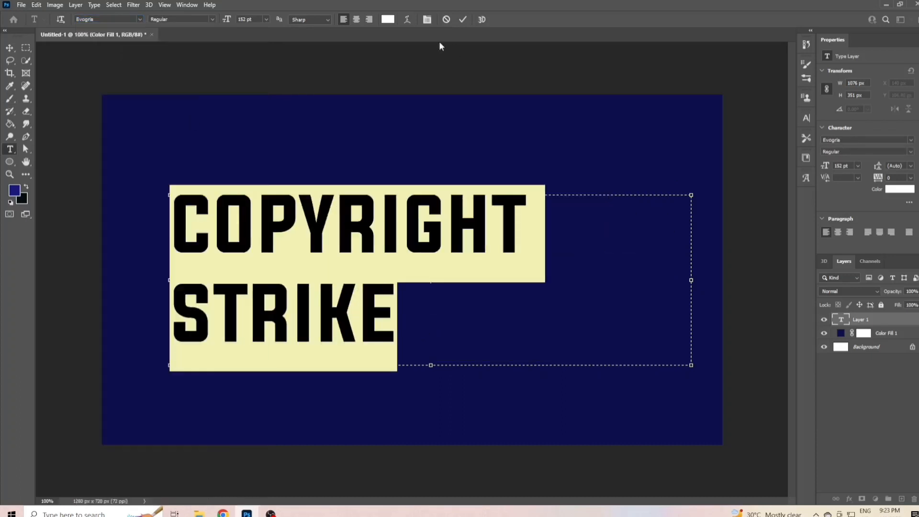
click(463, 19)
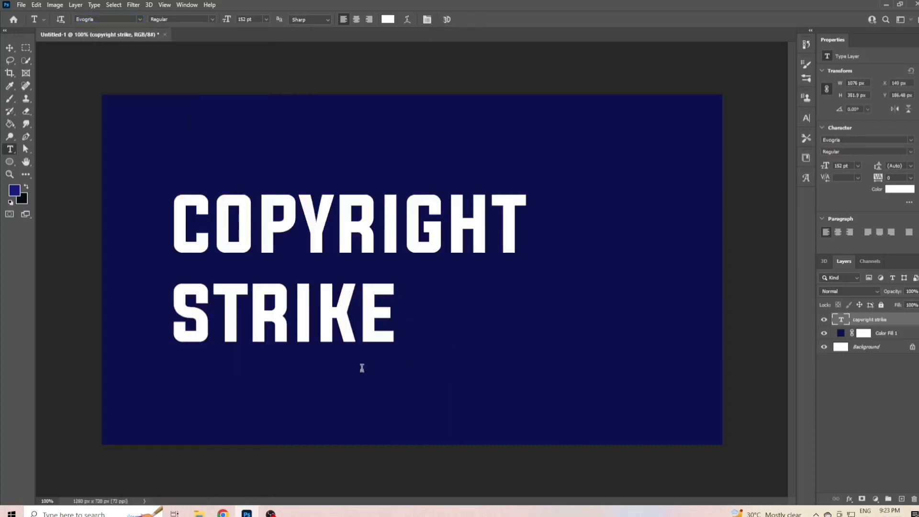
- Scale the copyright strike text to about 74% and place it in the upper-left area of the canvas
click(10, 48)
drag(386, 274, 331, 256)
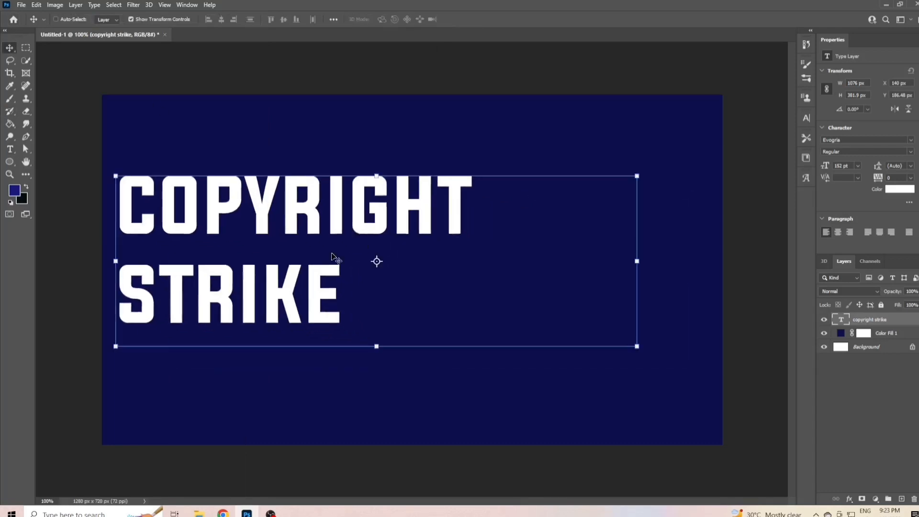
drag(639, 262, 505, 259)
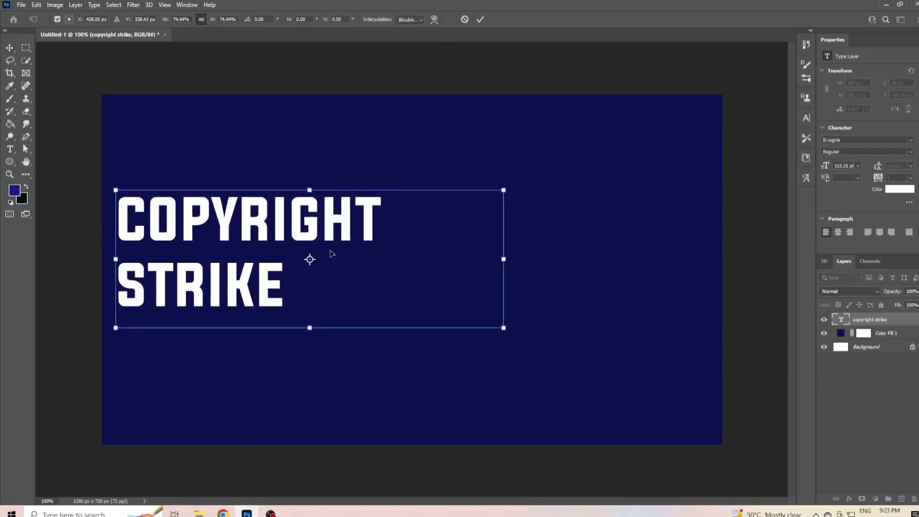
drag(218, 243, 250, 217)
click(480, 20)
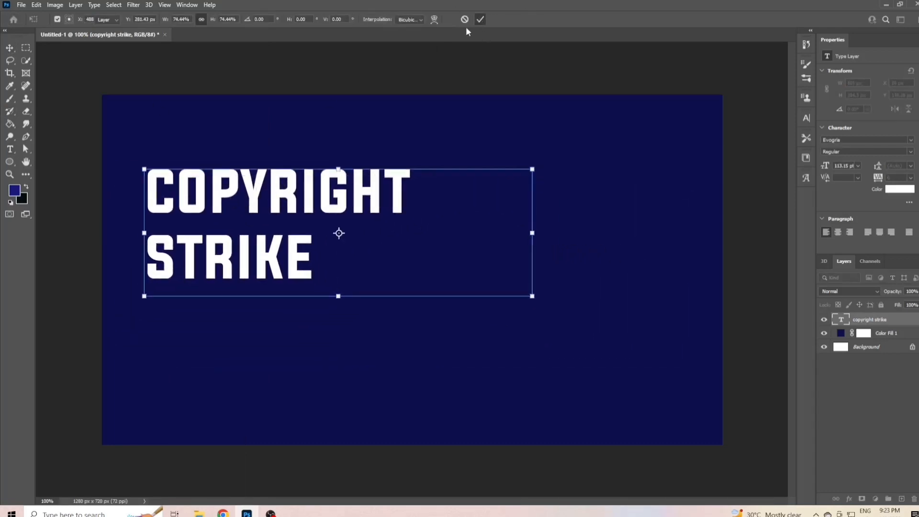
- Center-align the two lines of the copyright strike text
click(10, 149)
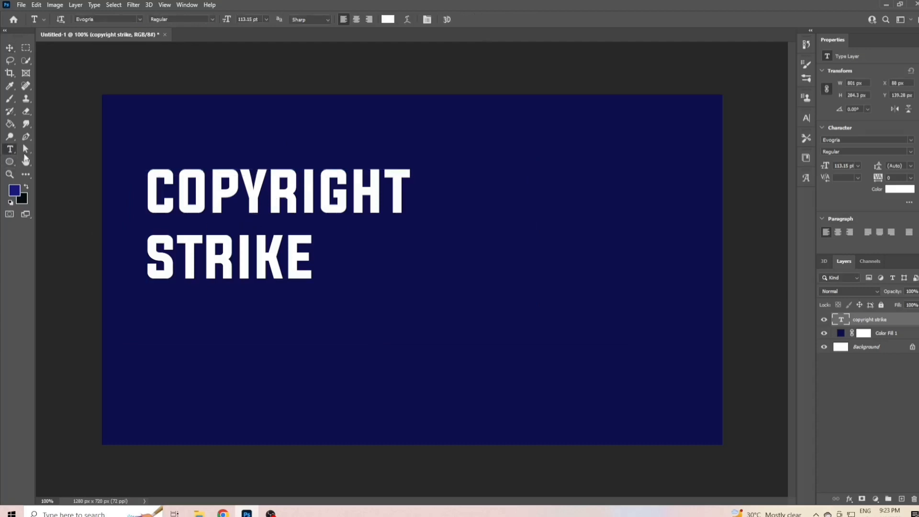
click(240, 201)
click(358, 20)
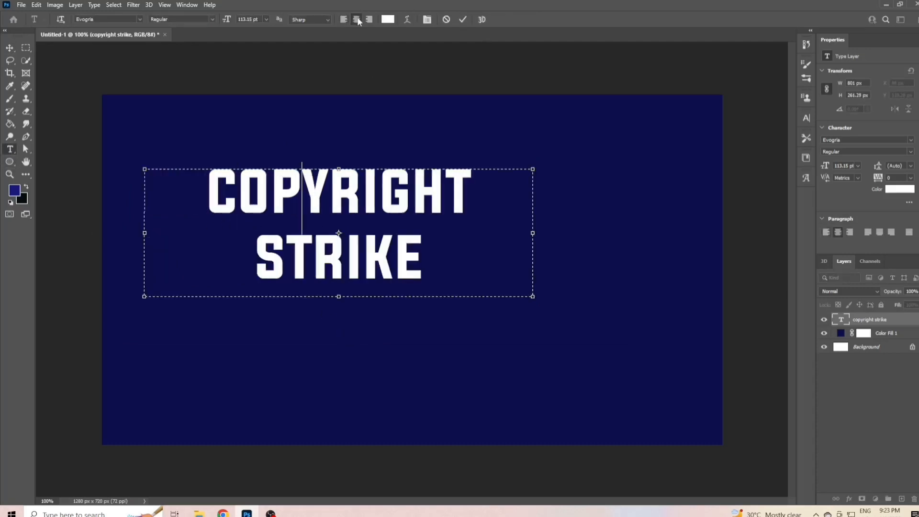
click(463, 19)
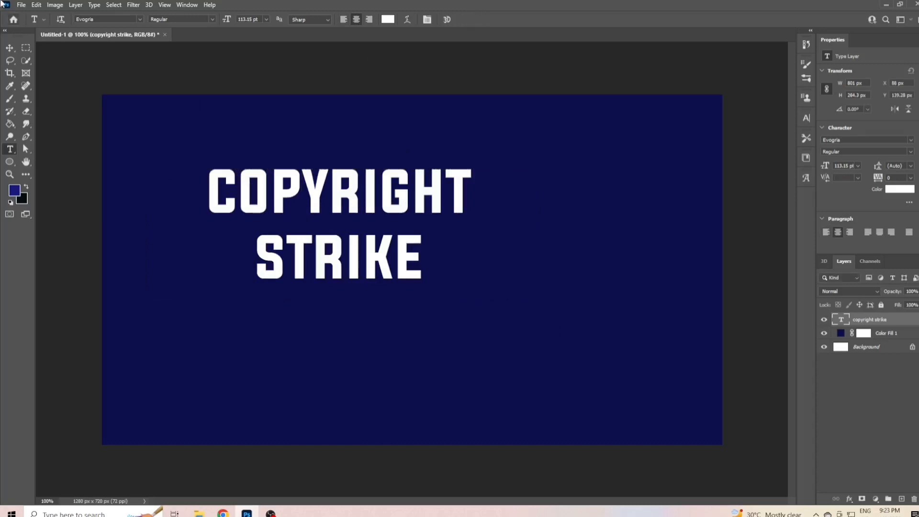
- Move the text to the canvas's left side at about mid-height and lock its layer
click(9, 48)
drag(346, 251, 266, 290)
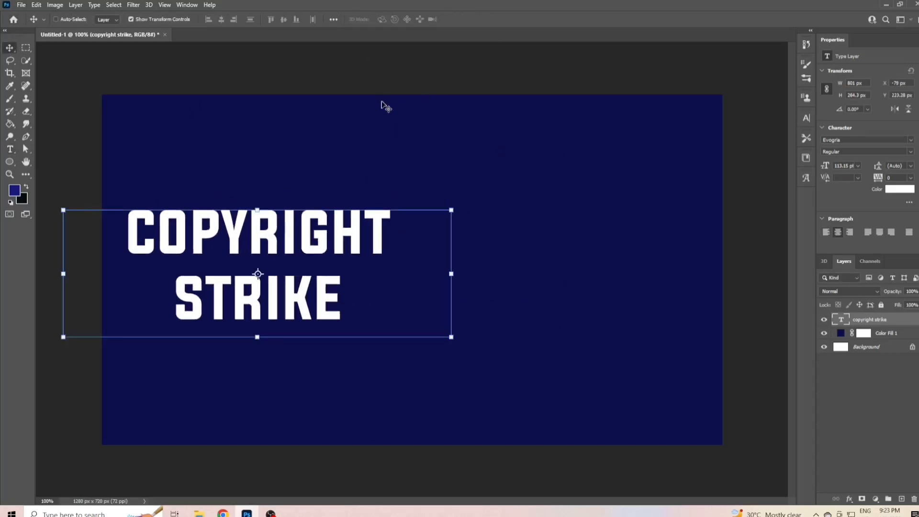
click(881, 305)
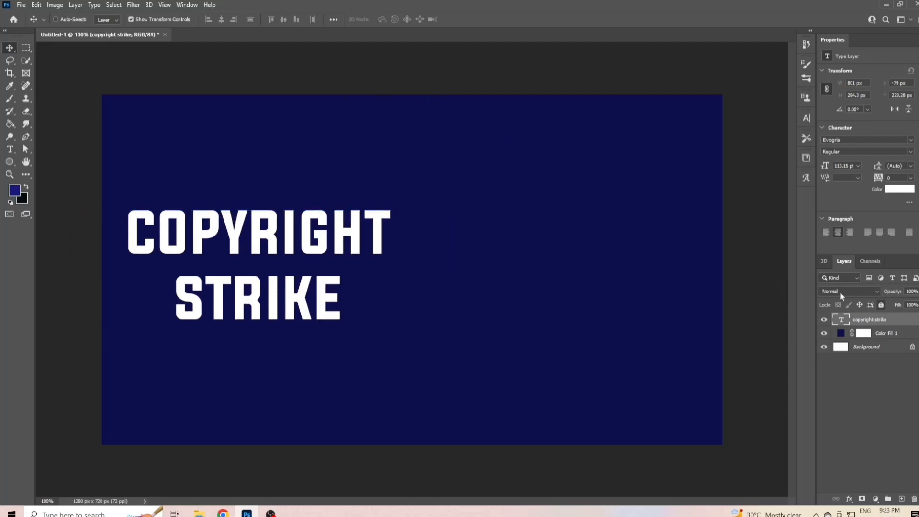
- Draw a rectangle in Shape mode, about 628 by 347 px, around the text and fill it with the dark red gradient
right_click(10, 162)
click(40, 163)
drag(115, 176, 406, 334)
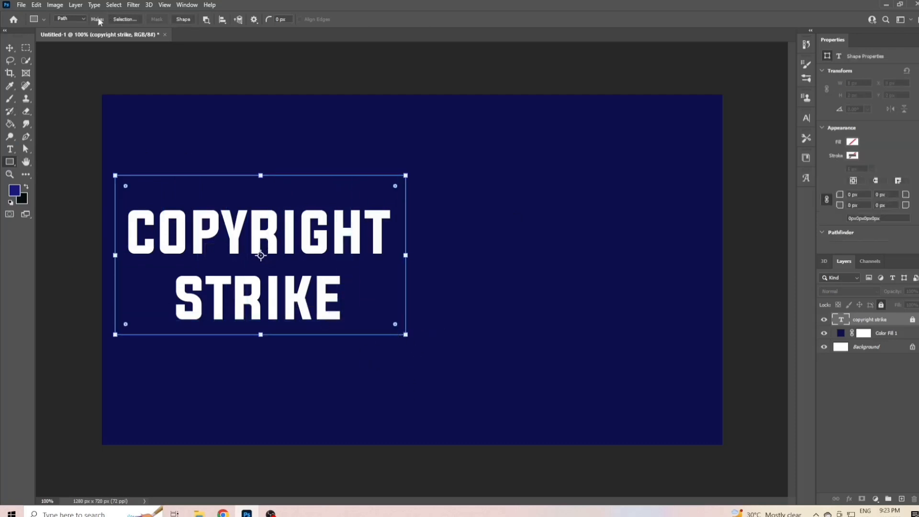
click(70, 18)
click(65, 26)
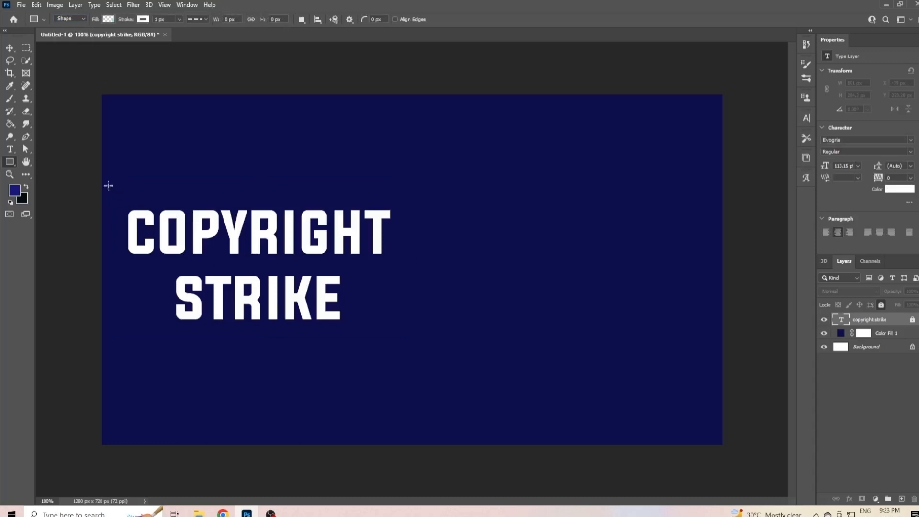
drag(108, 184, 413, 352)
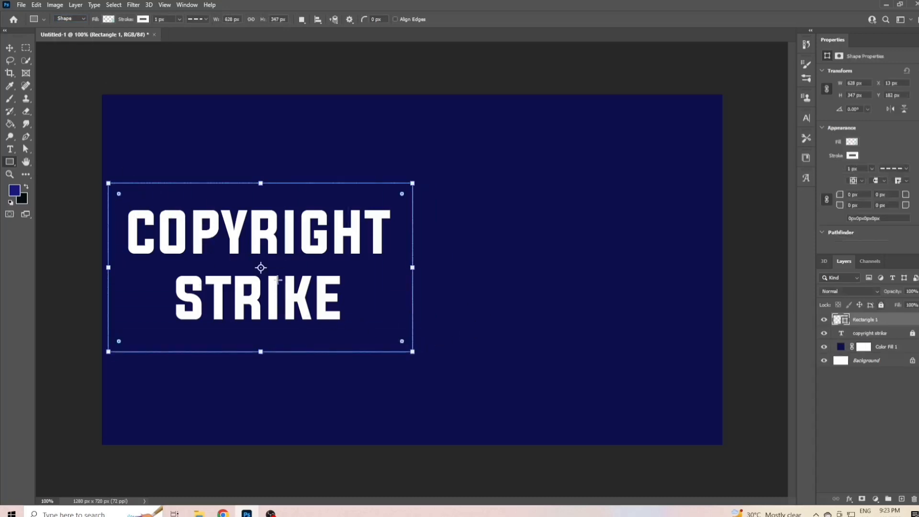
click(112, 20)
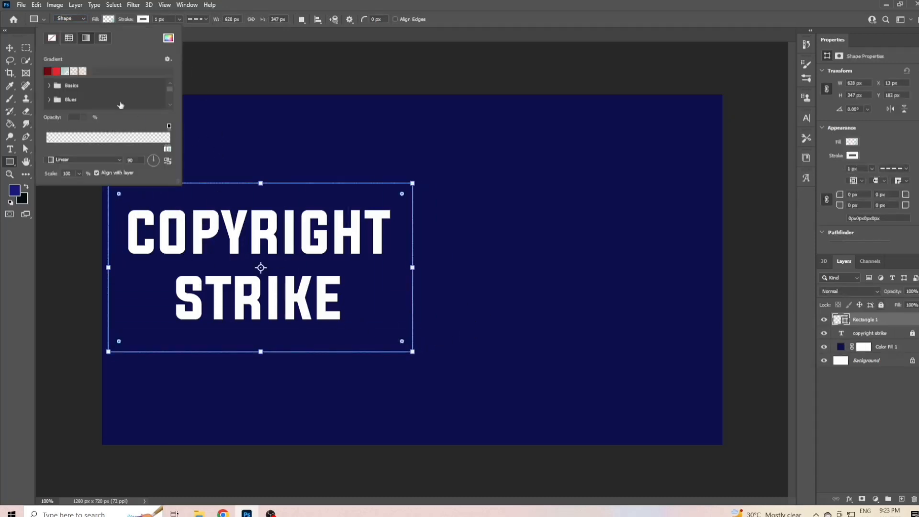
click(48, 72)
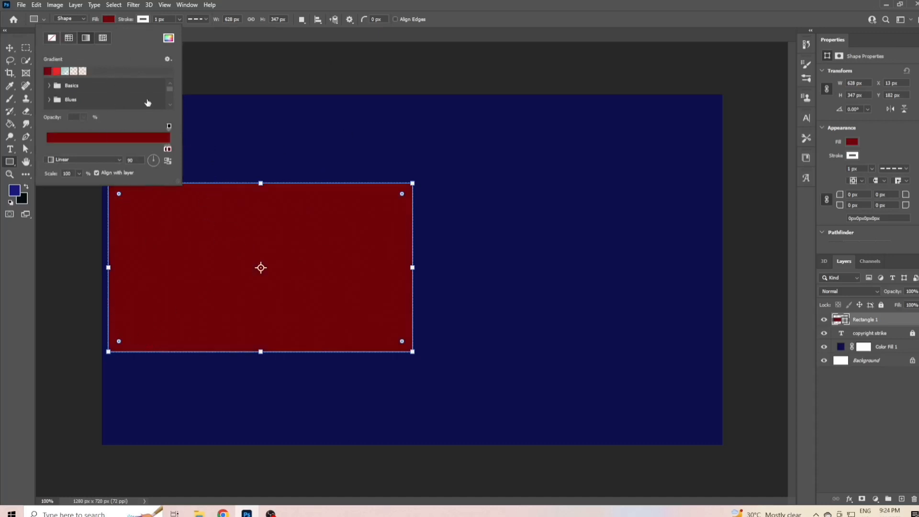
- Round the red rectangle's corners to about 93 px and shrink the shape to about 593 by 289 px
drag(119, 194, 154, 228)
drag(260, 352, 260, 323)
mouse_move(114, 252)
mouse_down()
mouse_move(158, 258)
mouse_move(136, 281)
mouse_move(125, 253)
mouse_up()
key(ctrl+z)
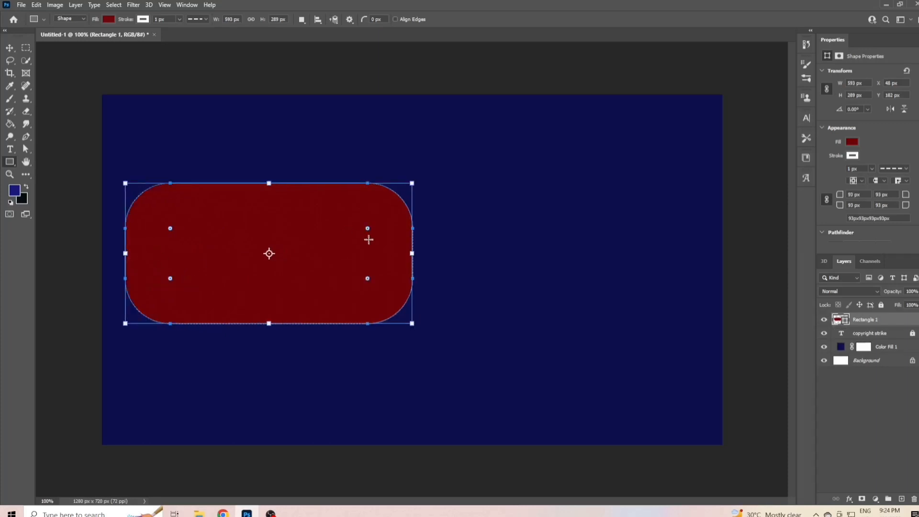
- Shrink the rounded rectangle to about 558 by 280 px and place its layer below the copyright strike text layer
drag(415, 253, 396, 253)
mouse_move(261, 324)
mouse_down()
mouse_move(261, 308)
mouse_move(261, 319)
mouse_up()
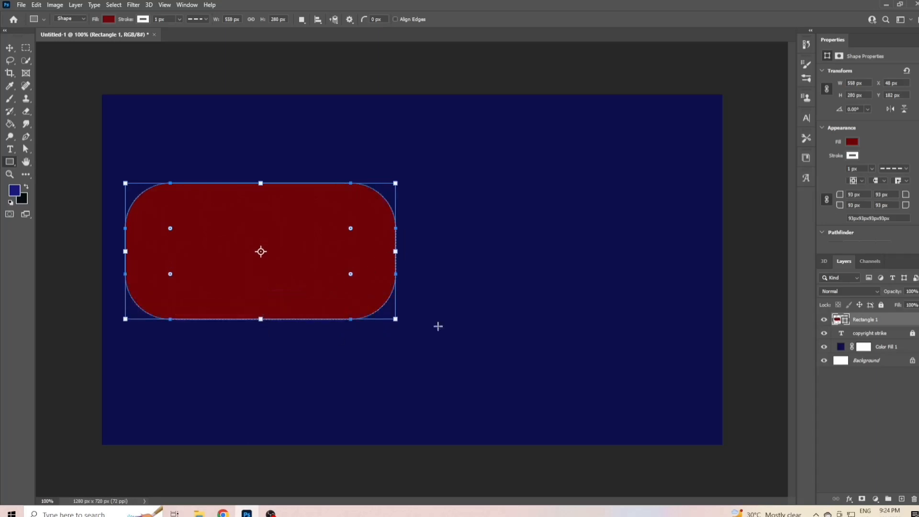
mouse_move(869, 321)
mouse_down()
mouse_move(880, 353)
mouse_move(866, 329)
mouse_up()
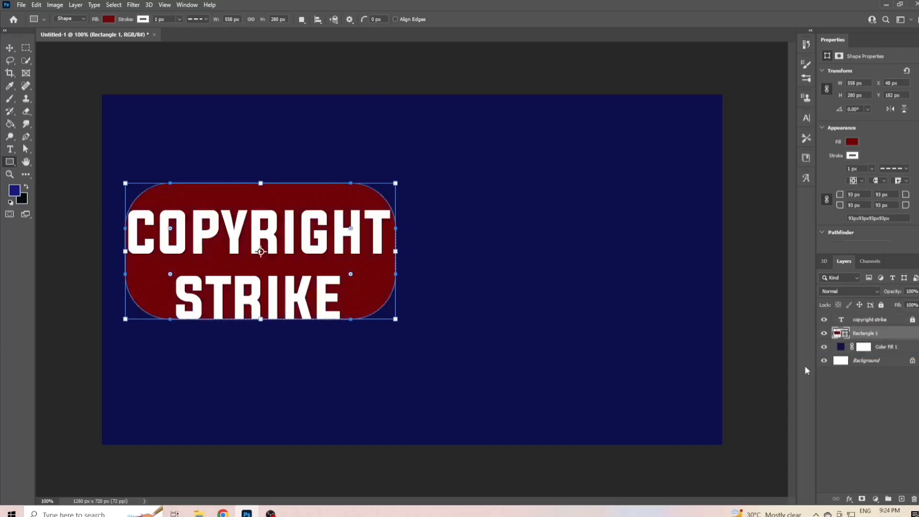
- Complete the Telugu phrase as "ఎలా వేయాలి?" on the Easy Telugu Typing page, copy it all, and return to Photoshop
click(9, 48)
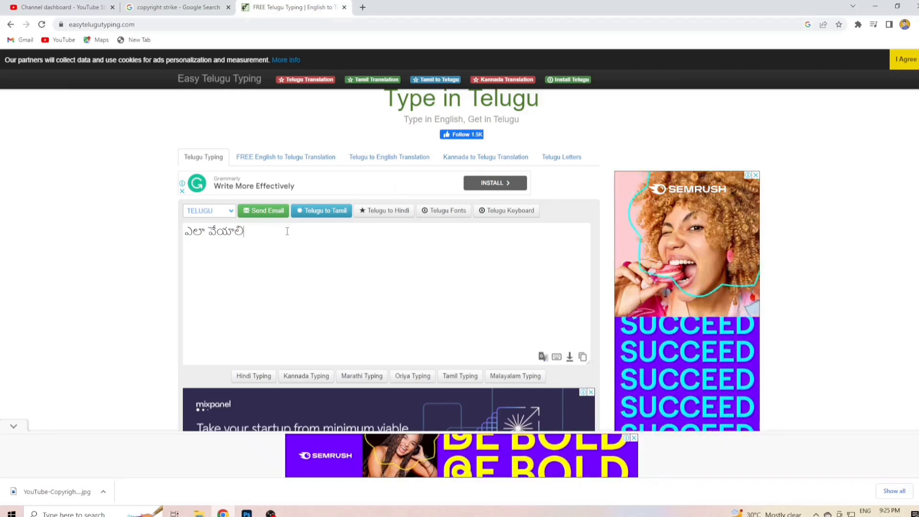
text(?)
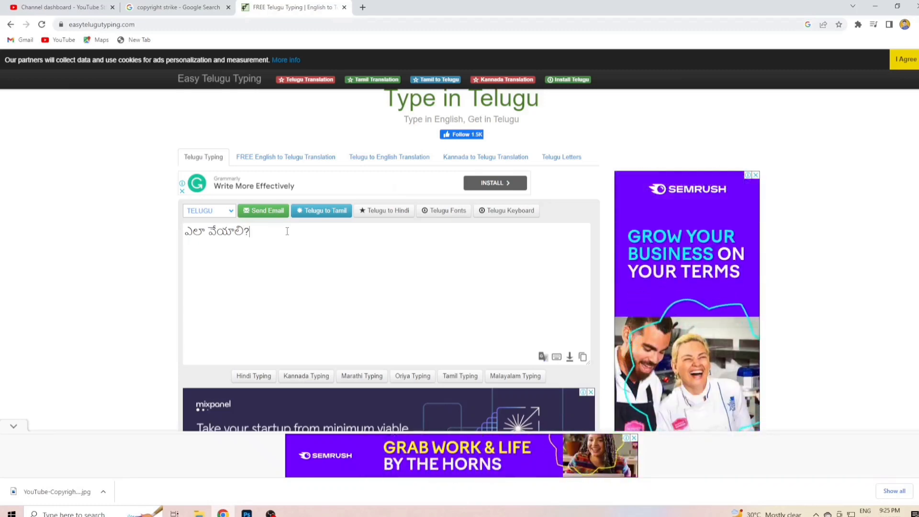
key(ctrl+a)
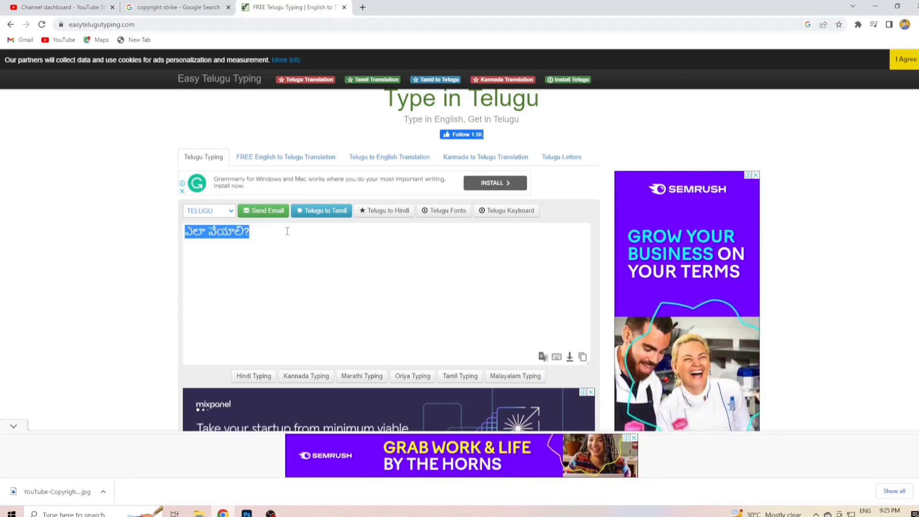
click(246, 513)
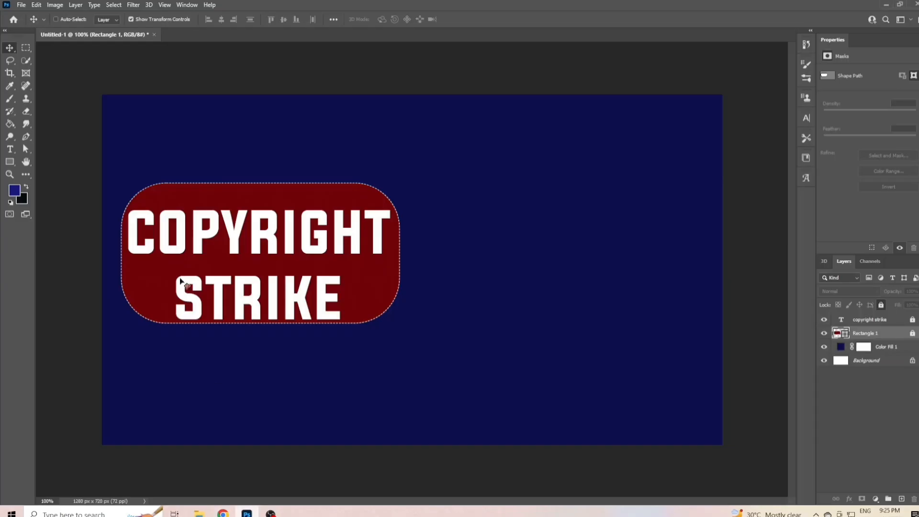
- Draw a text box about 521 by 171 px below the red rectangle and paste the copied Telugu phrase into it
click(10, 149)
drag(174, 354, 431, 436)
text(ఎలా)
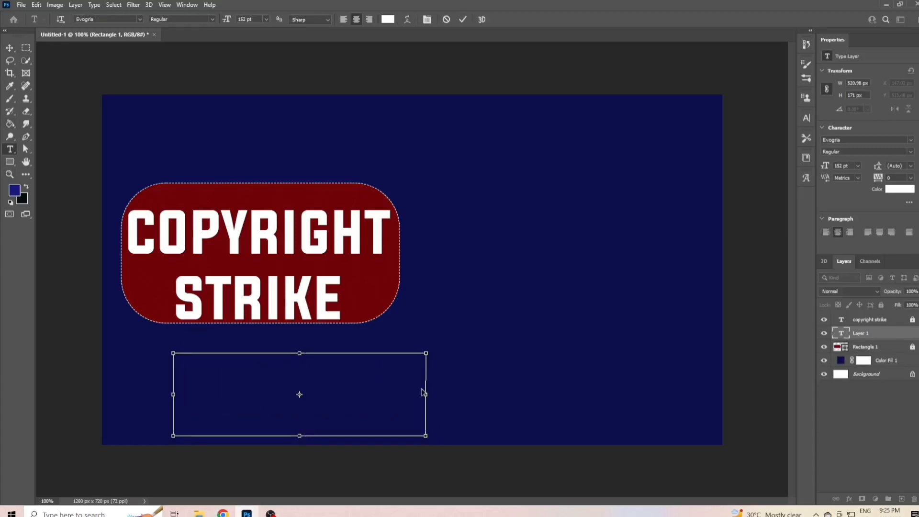
click(463, 19)
click(315, 405)
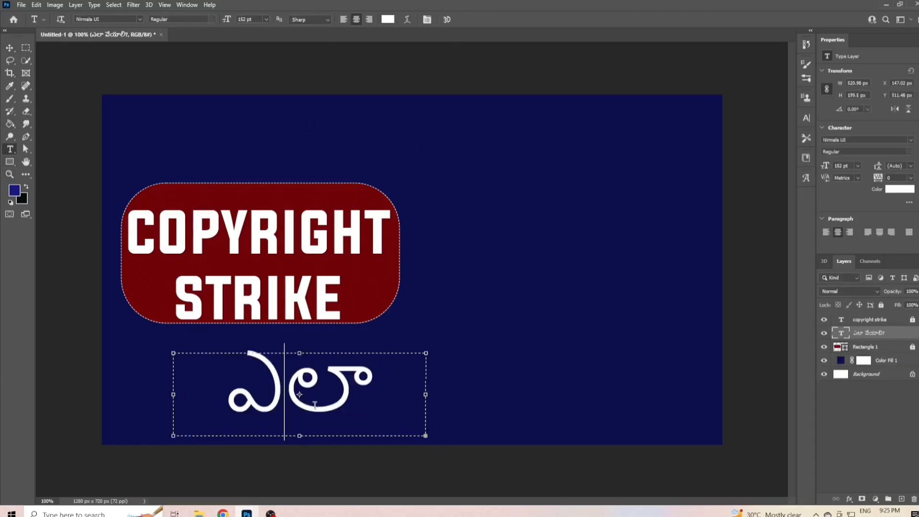
key(ctrl+a)
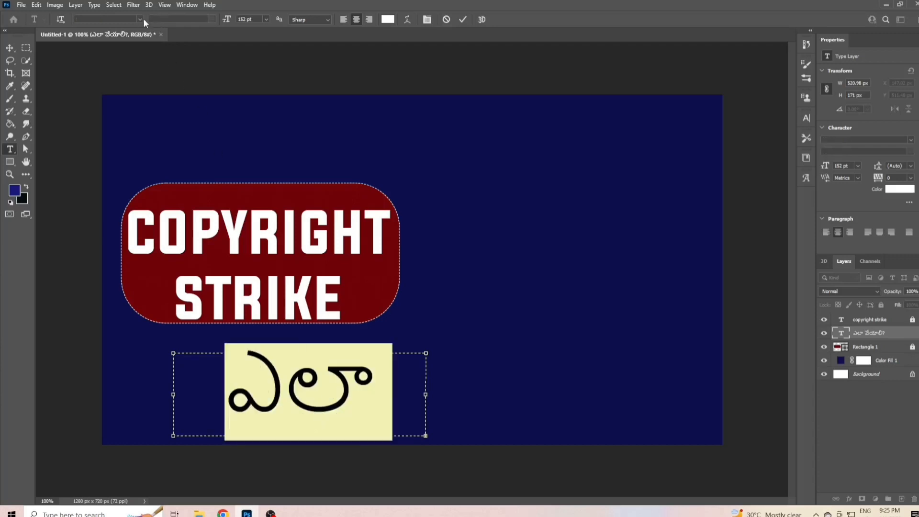
click(140, 19)
click(165, 32)
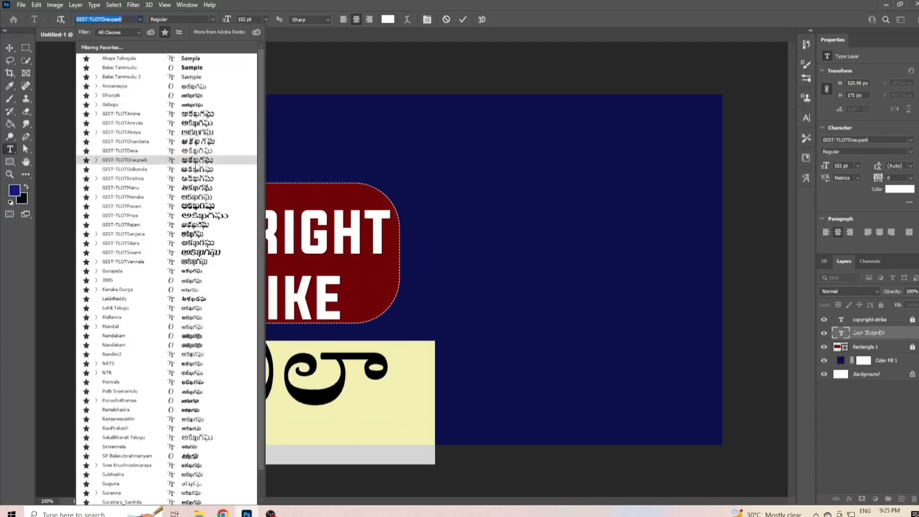
click(194, 161)
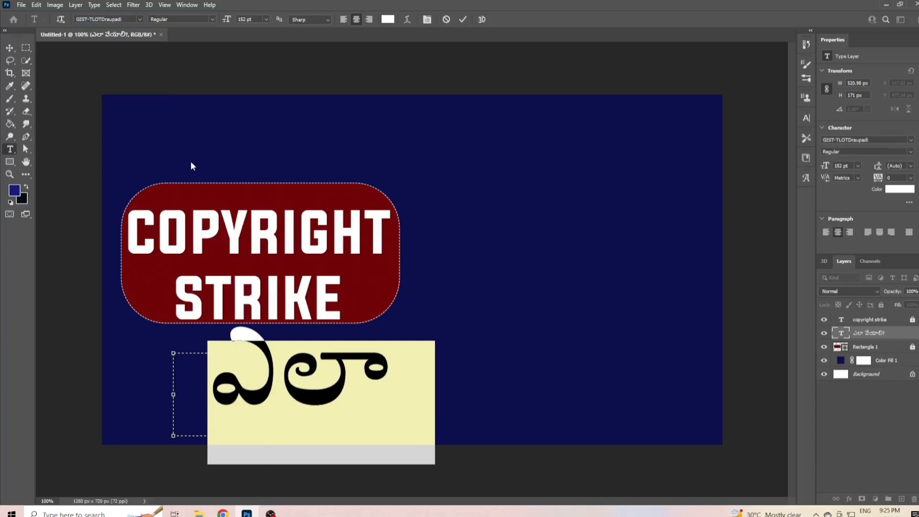
click(448, 19)
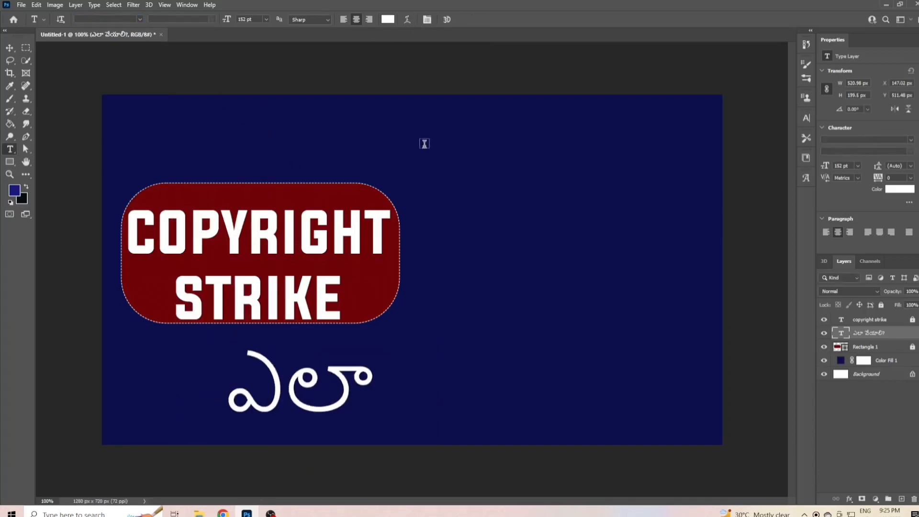
- Set the whole Telugu phrase in the GIST-TLOTVannela font
click(288, 381)
key(ctrl+a)
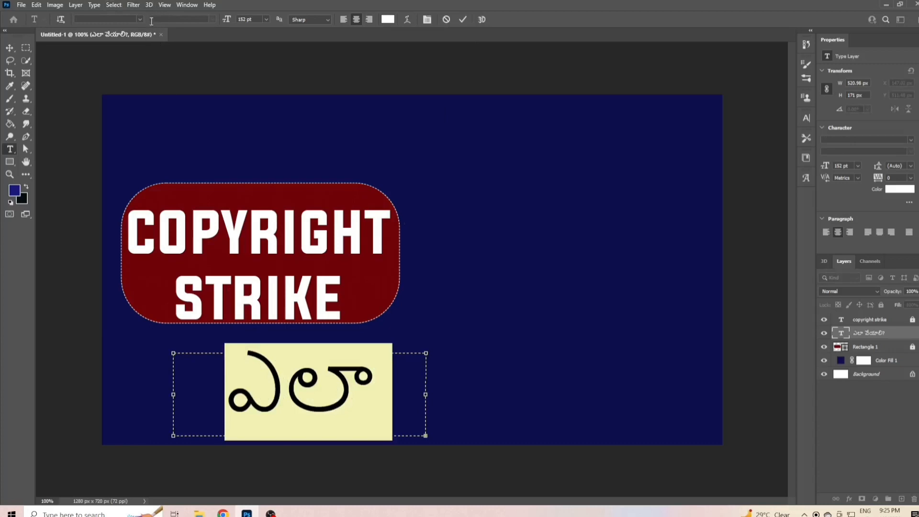
click(139, 19)
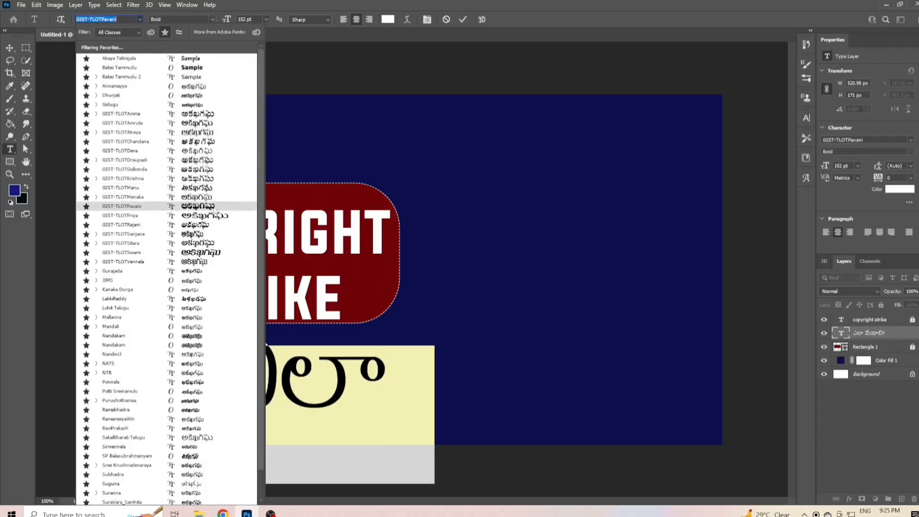
click(203, 263)
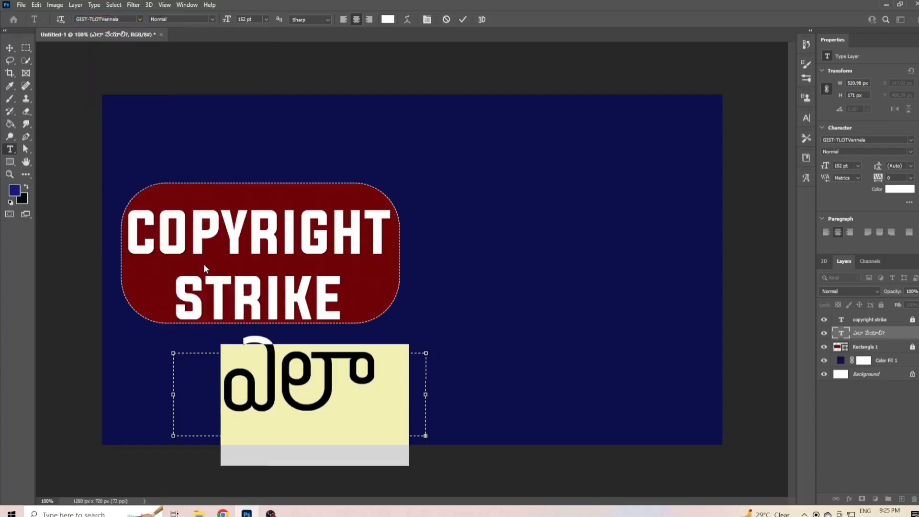
click(462, 23)
- Widen the Telugu text box on both sides to about 1125 px so the whole phrase fits on one line
click(291, 391)
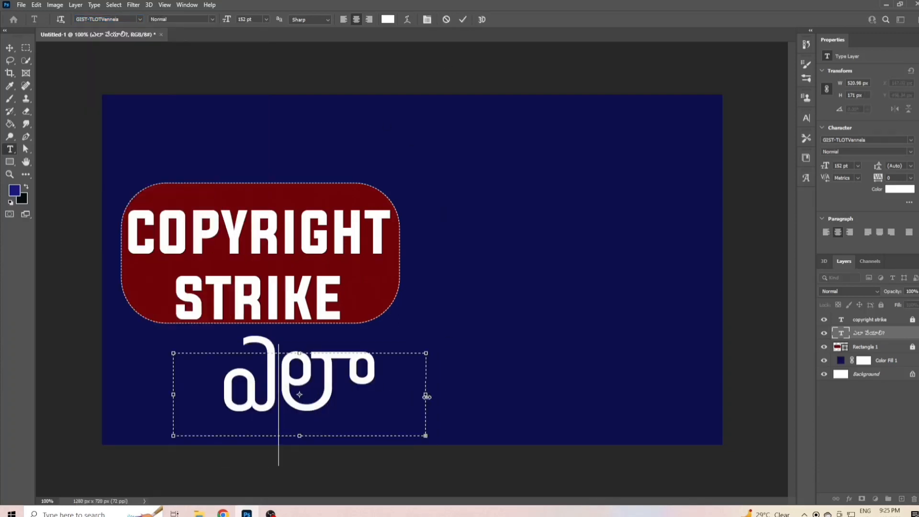
drag(427, 397, 626, 396)
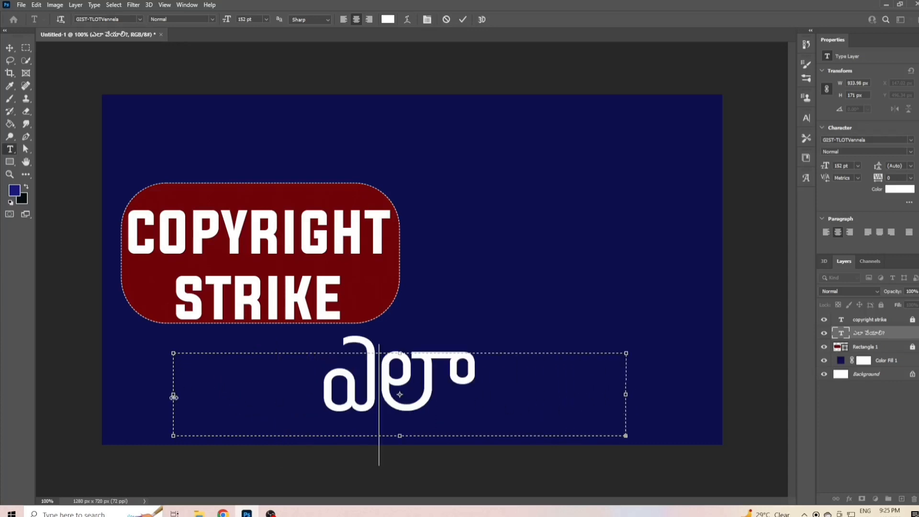
drag(174, 395, 81, 395)
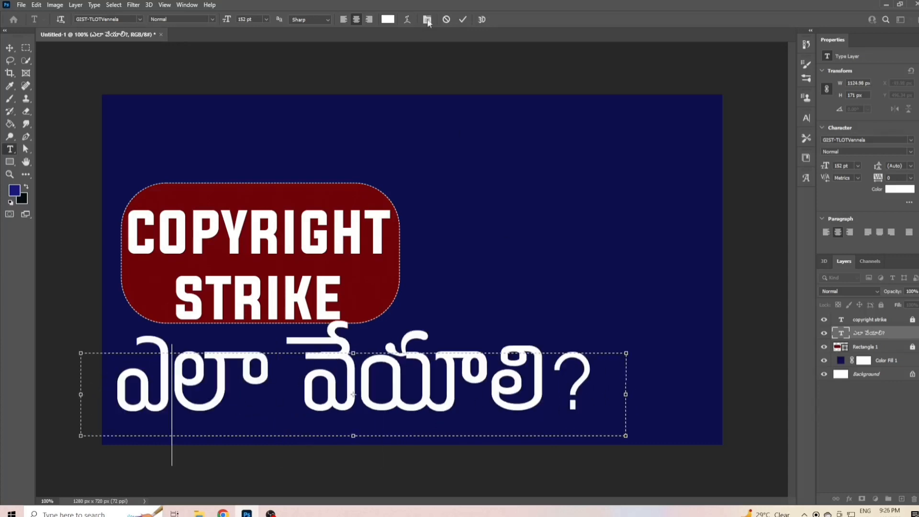
click(463, 19)
- Unlock the red rectangle's layer and move the shape up and slightly left, away from the Telugu text
click(916, 346)
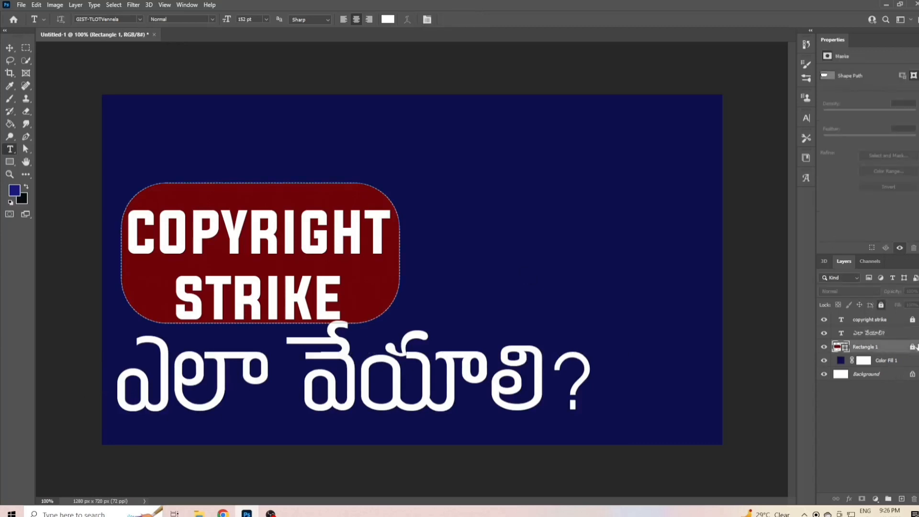
click(10, 47)
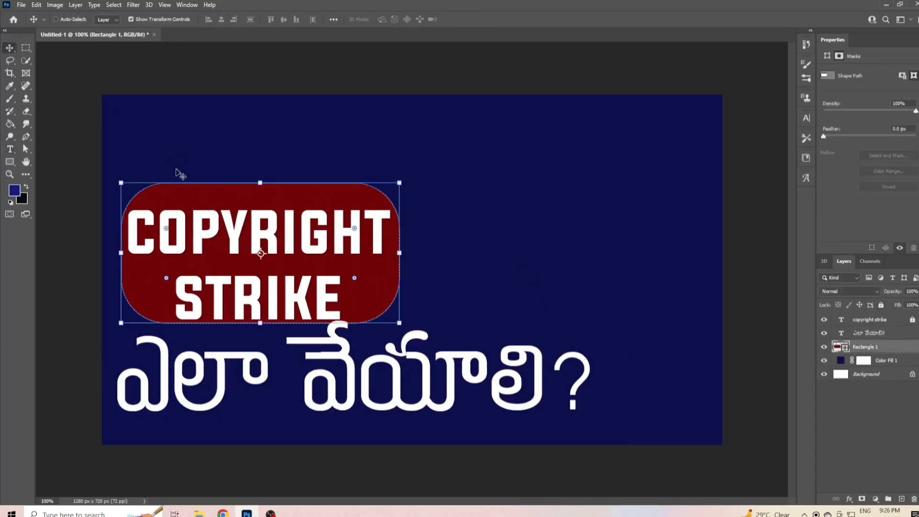
drag(255, 238, 248, 205)
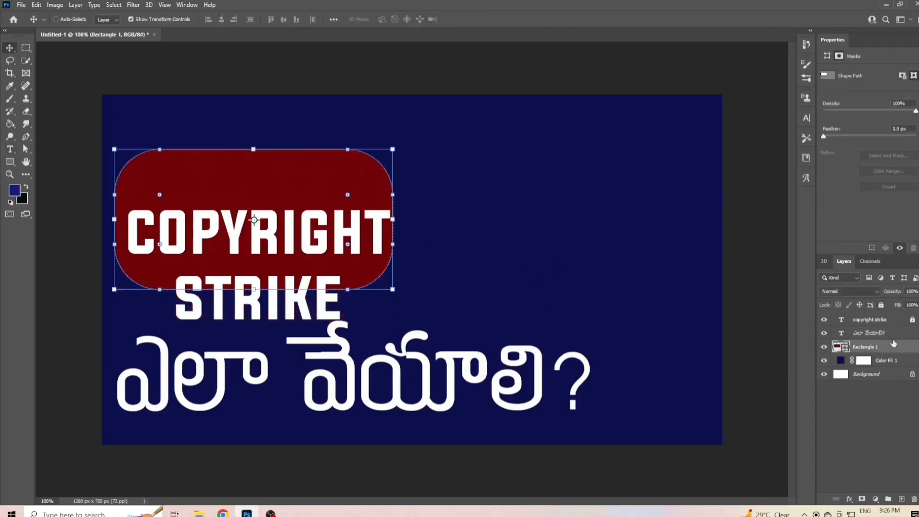
- Unlock the copyright strike text, move it up onto the red rectangle and scale it to about 96% so it is centred there
click(893, 333)
click(876, 320)
click(913, 319)
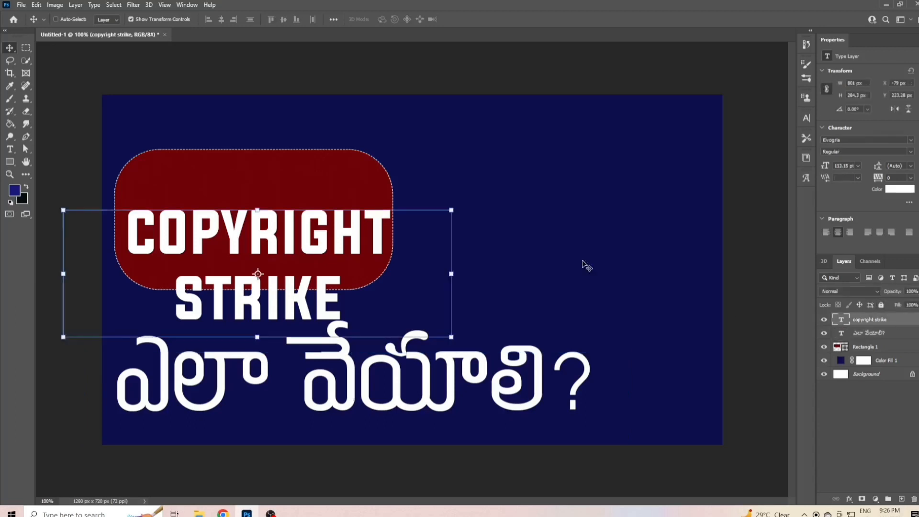
drag(261, 265, 257, 225)
drag(59, 296, 75, 295)
drag(307, 248, 299, 249)
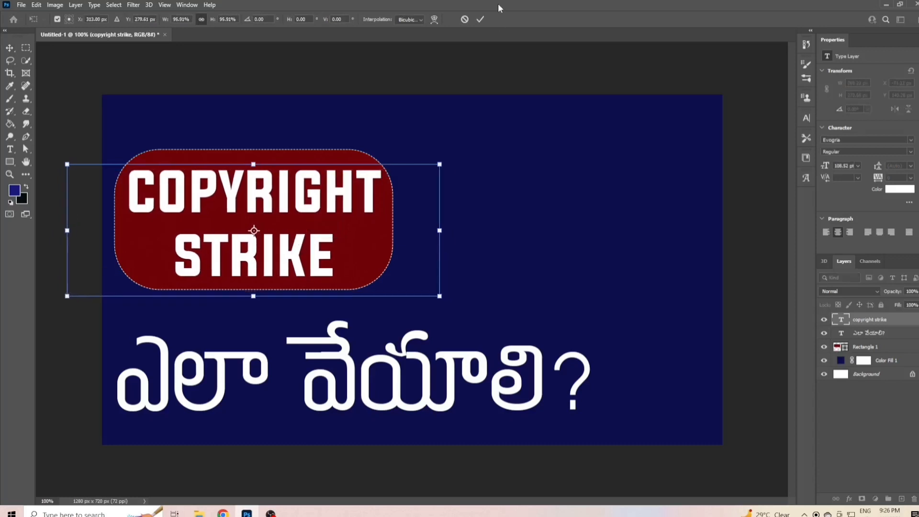
click(480, 20)
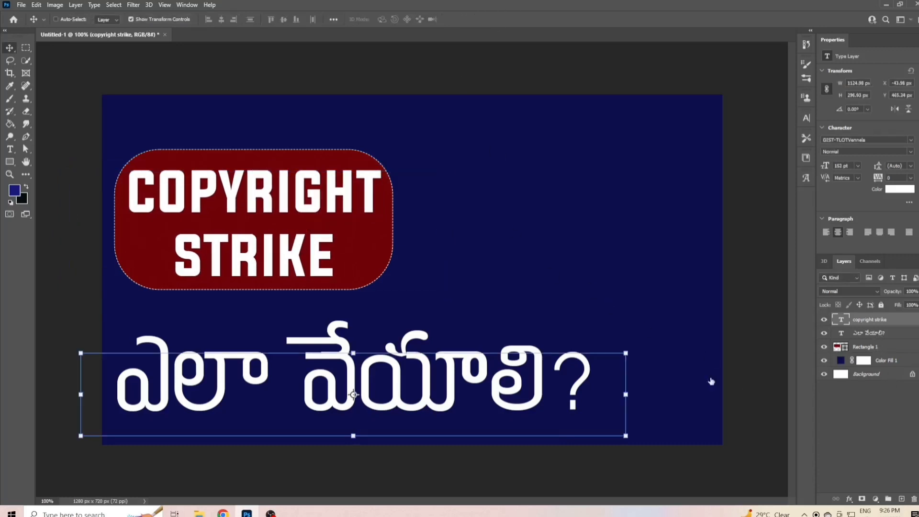
- Scale the Telugu text to about 76% and place it just below the red rectangle
ctrl+click(367, 399)
drag(368, 398, 361, 378)
key(ctrl+t)
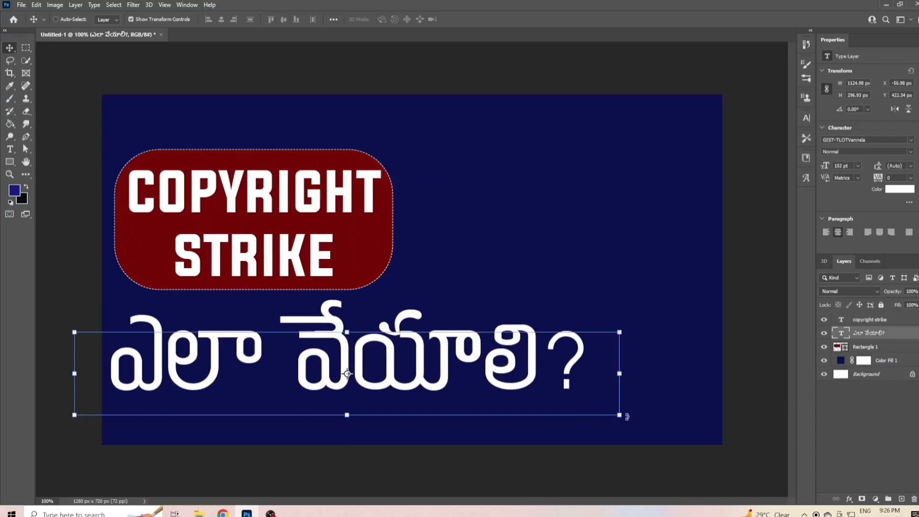
drag(620, 416, 488, 426)
drag(301, 355, 316, 341)
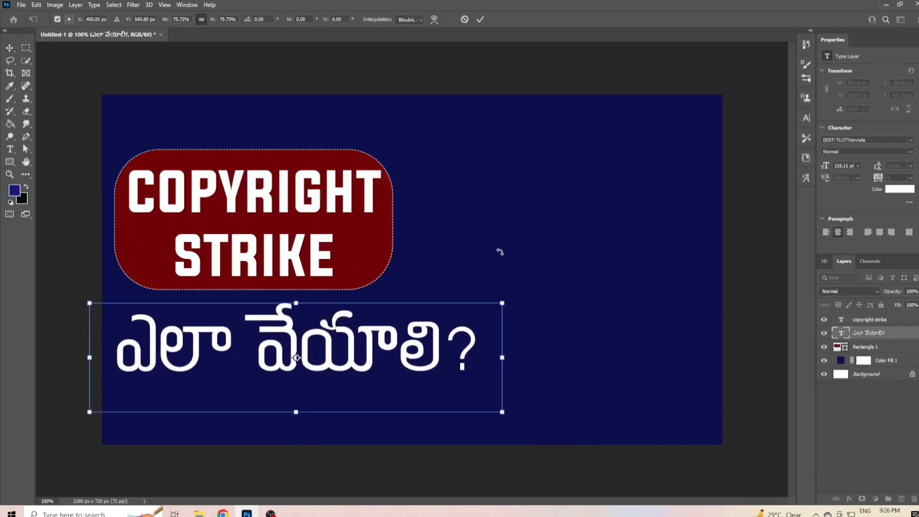
- Show the guides and nudge the Telugu text slightly upward
key(ctrl+semicolon)
key(Up)
key(Up)
key(Up)
key(Up)
key(Up)
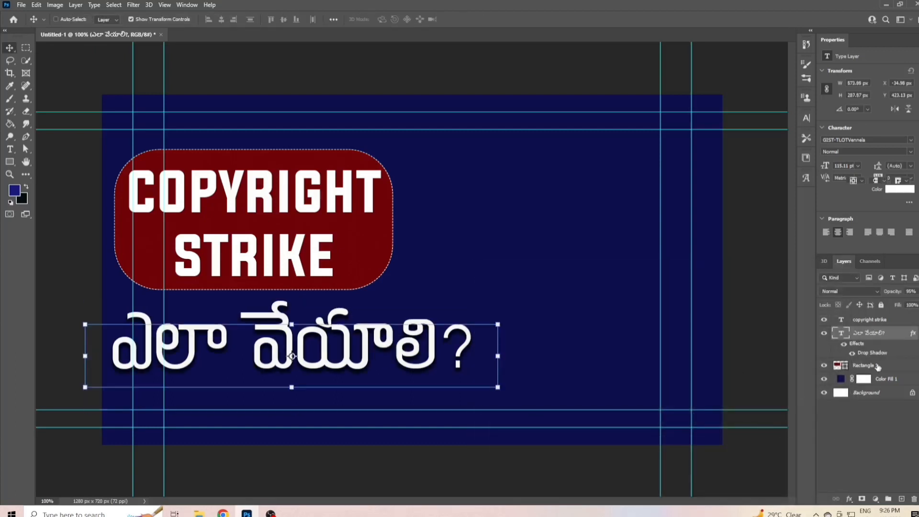
- Add a drop shadow to the red rounded rectangle's layer and open the shadow's settings
click(878, 367)
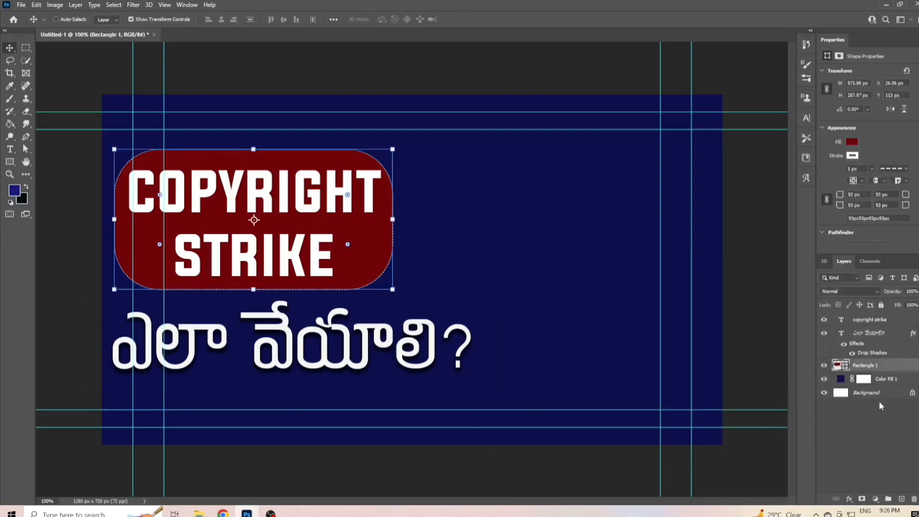
double_click(906, 372)
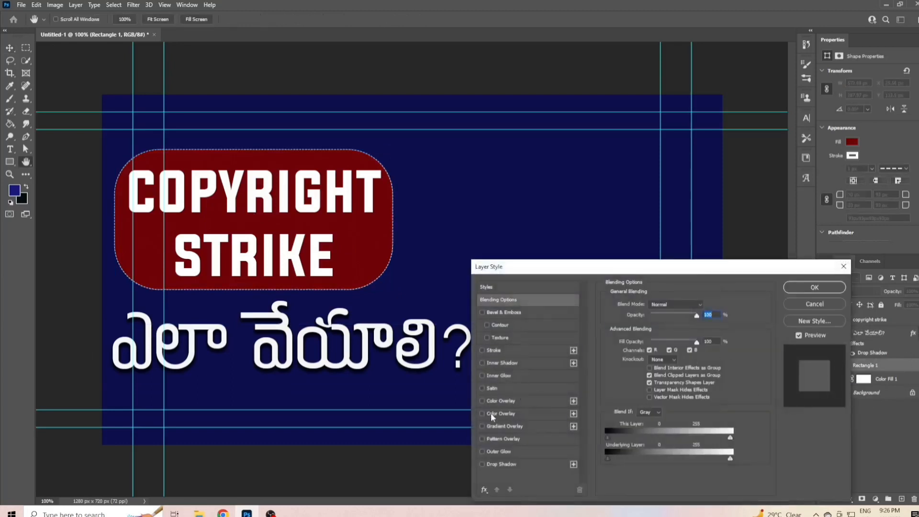
click(483, 465)
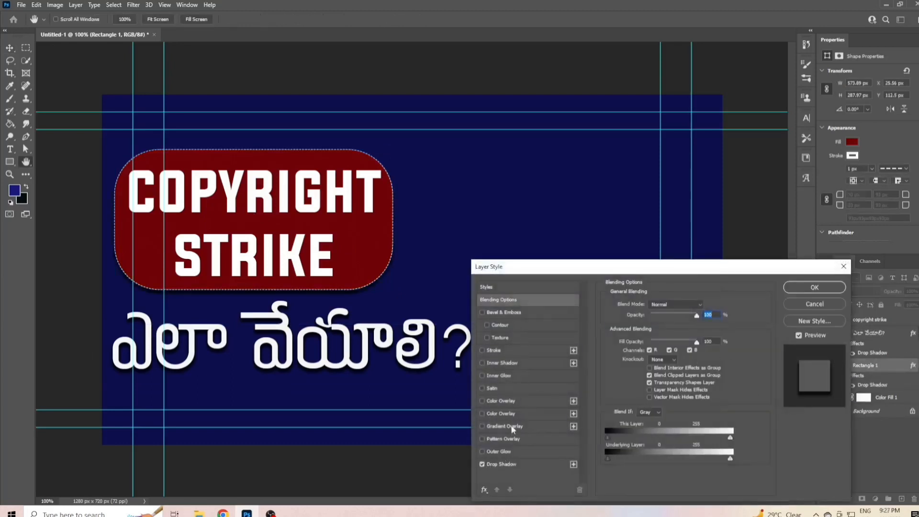
click(508, 466)
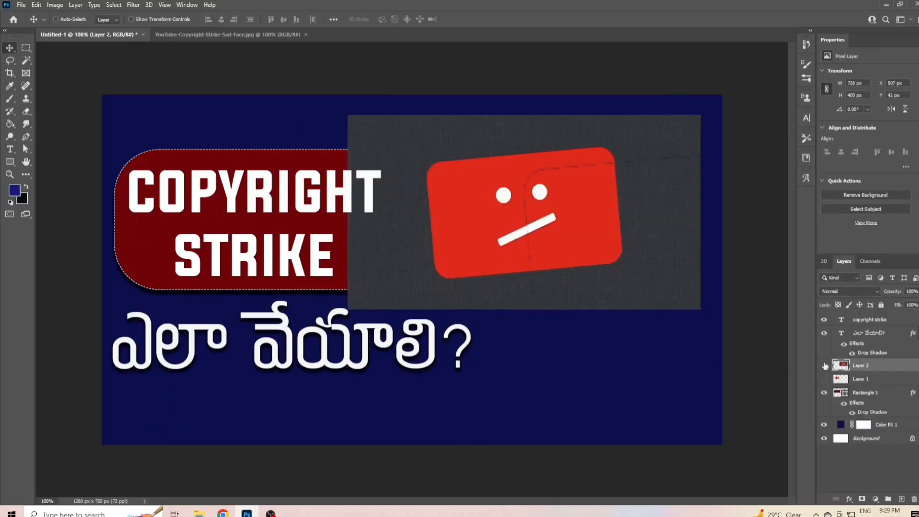
- Hide Layer 2 and copy the YouTube sad-face image into the Untitled-1 document, placing it at the canvas's upper right
click(824, 366)
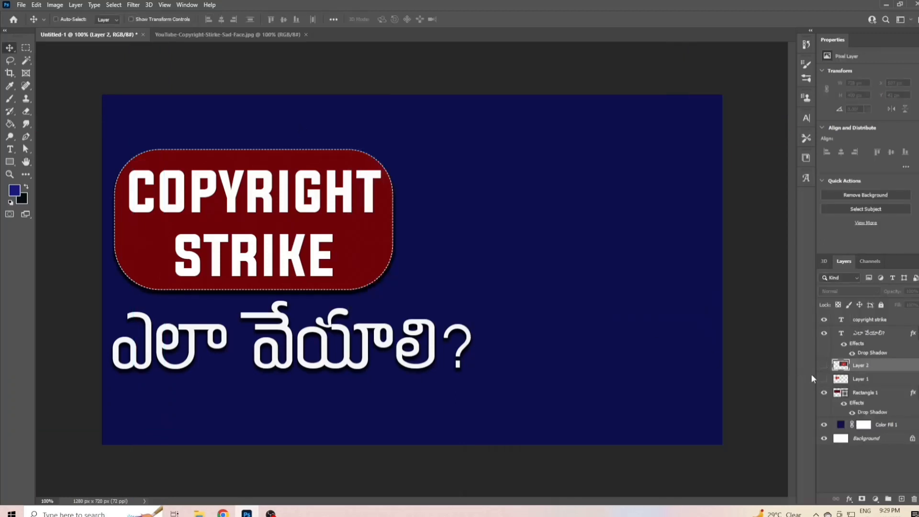
click(174, 33)
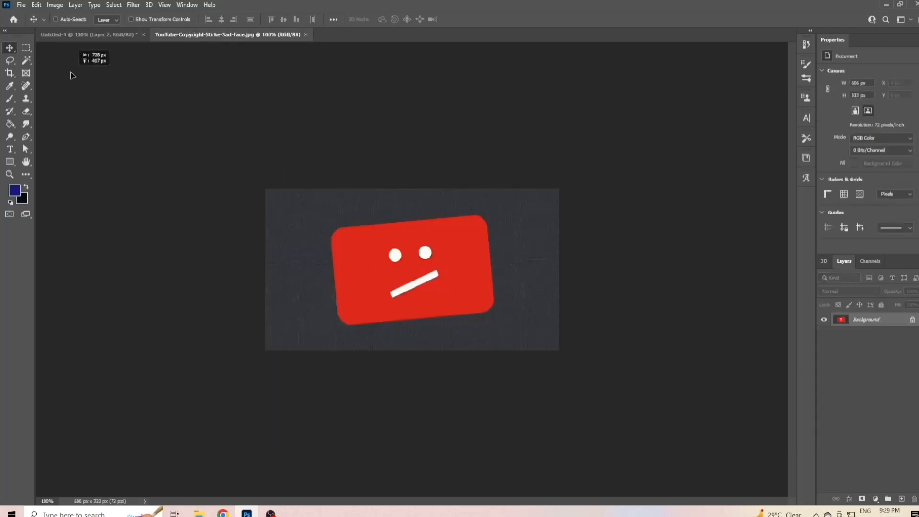
drag(82, 36, 527, 228)
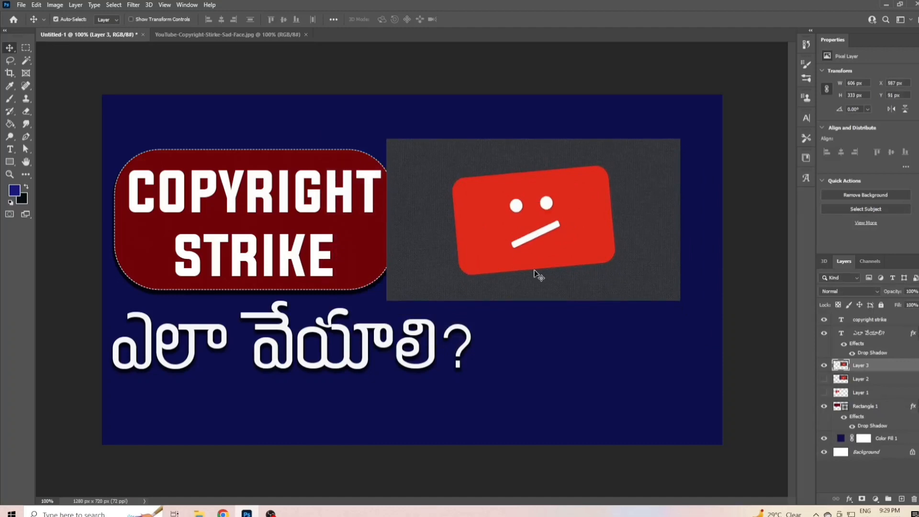
key(ctrl+t)
click(479, 20)
- Select the dark grey background around the red sad face with the Magic Wand, delete it, and lock the image's layer
key(w)
click(455, 157)
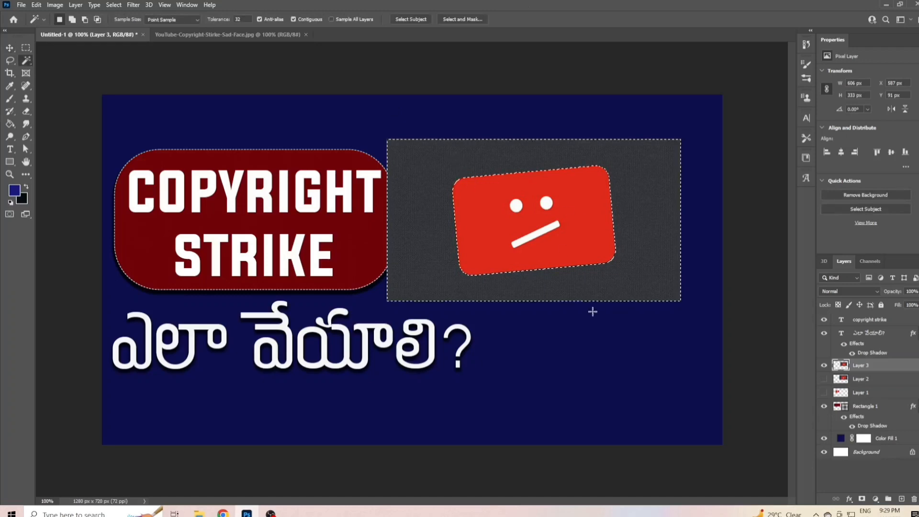
key(Delete)
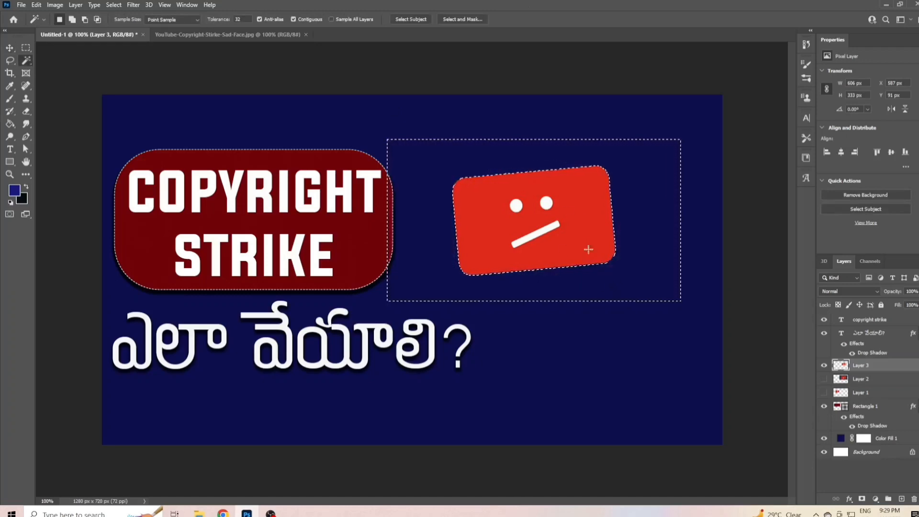
click(882, 305)
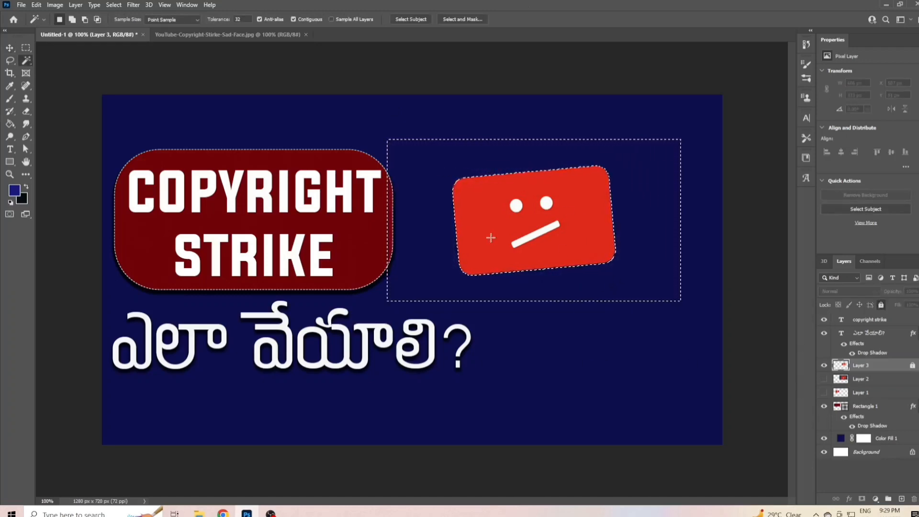
- Clear the selection around the red sad face and unlock Layer 3 for moving
key(ctrl+d)
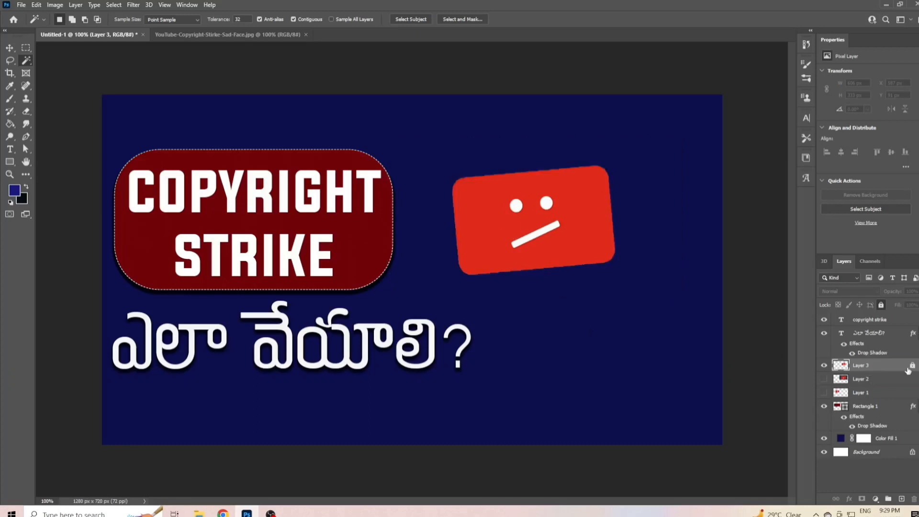
click(910, 367)
click(10, 47)
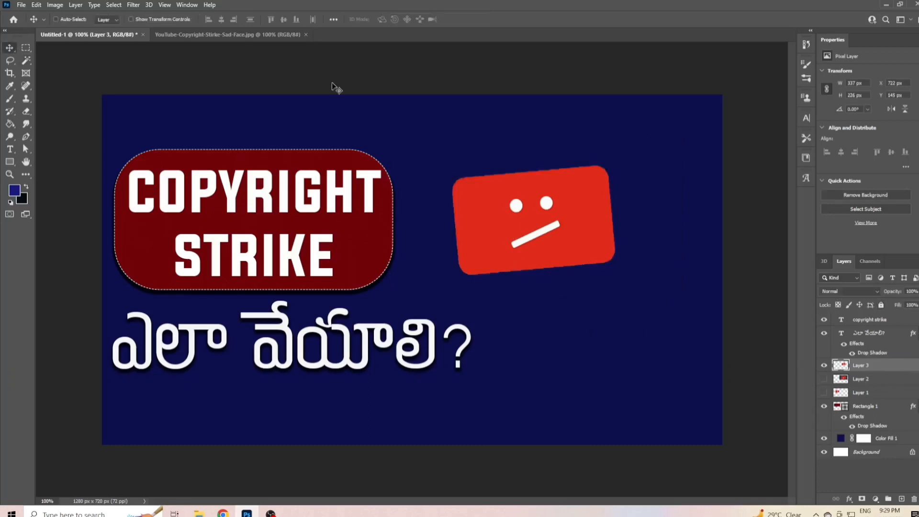
- Scale the red sad face to about 38%, rotate it about 22° clockwise and place it in the canvas's upper-right corner
key(ctrl)
key(ctrl+t)
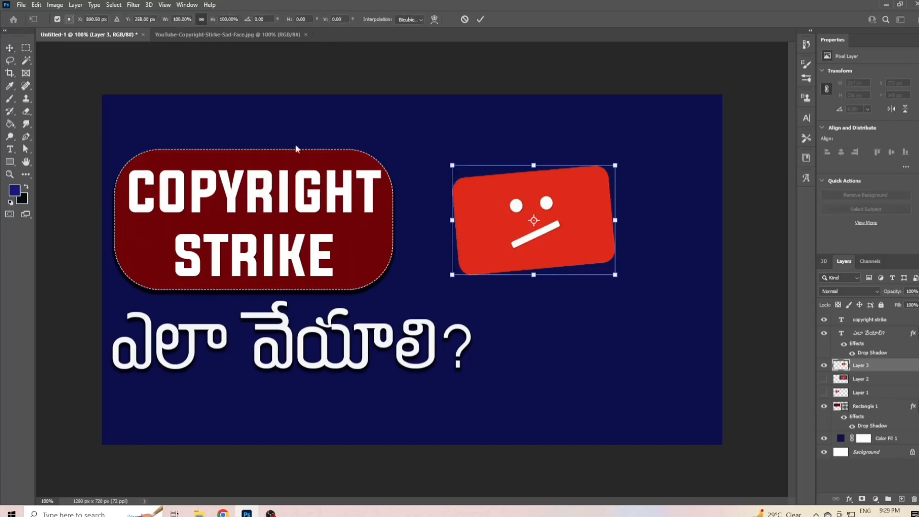
drag(451, 222, 341, 220)
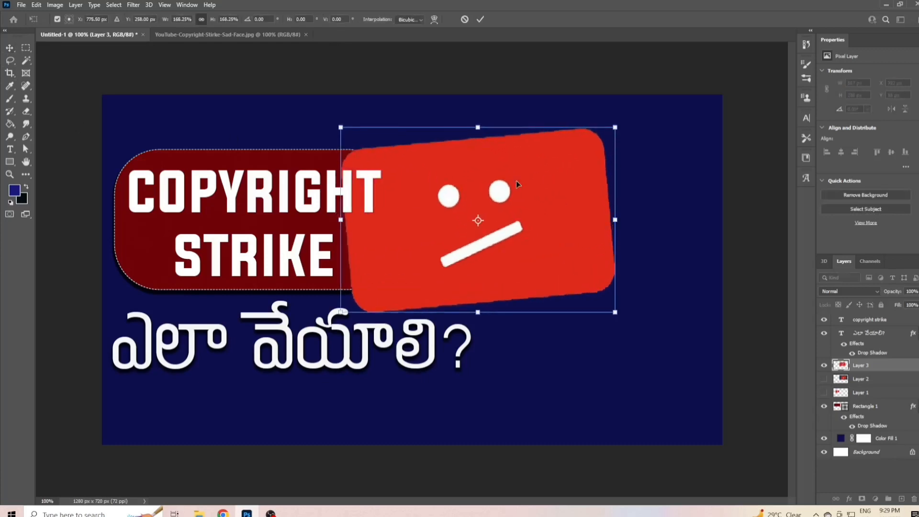
drag(624, 120, 702, 172)
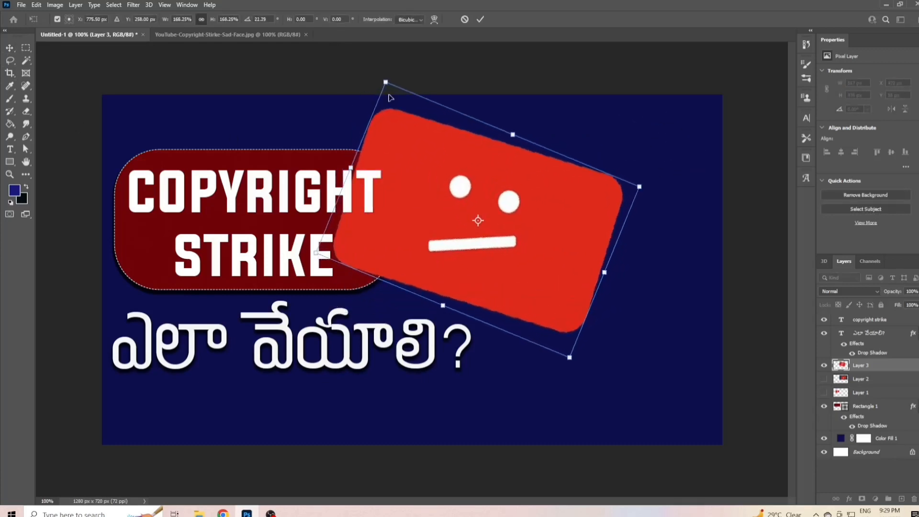
drag(385, 82, 528, 297)
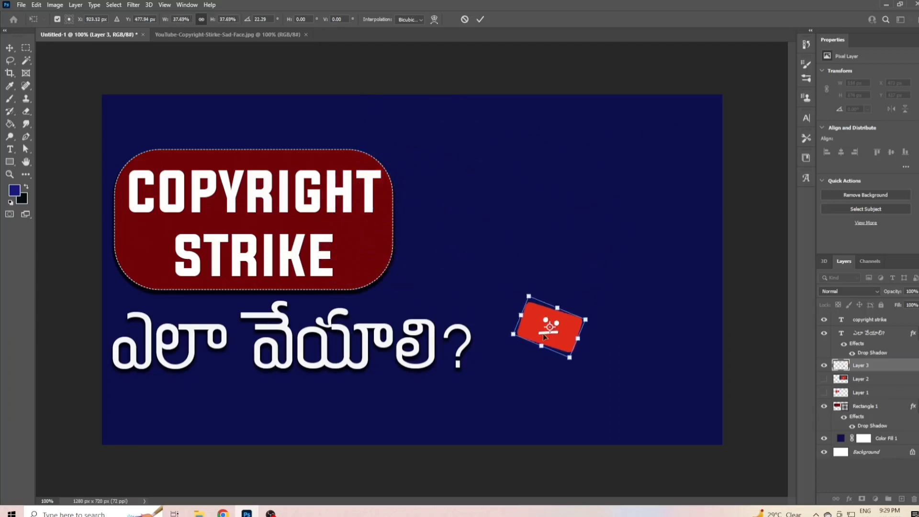
click(548, 328)
drag(550, 328, 679, 138)
click(58, 20)
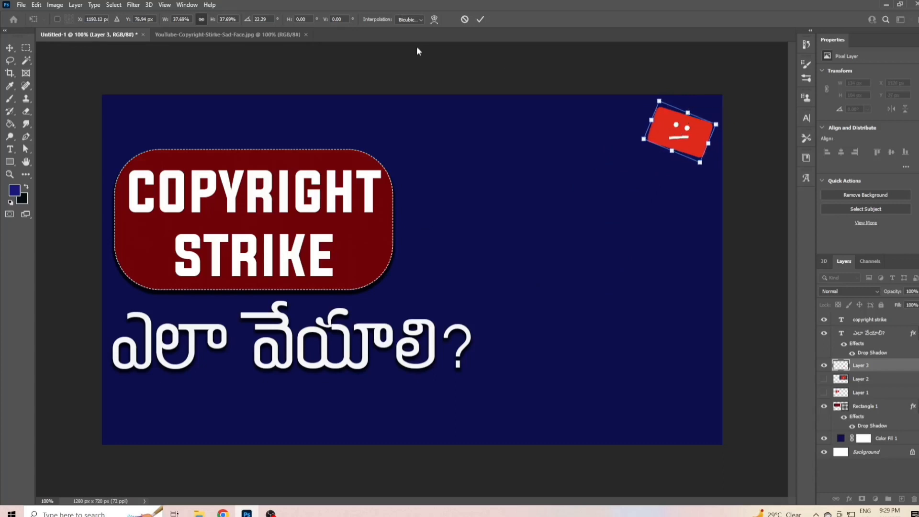
click(481, 20)
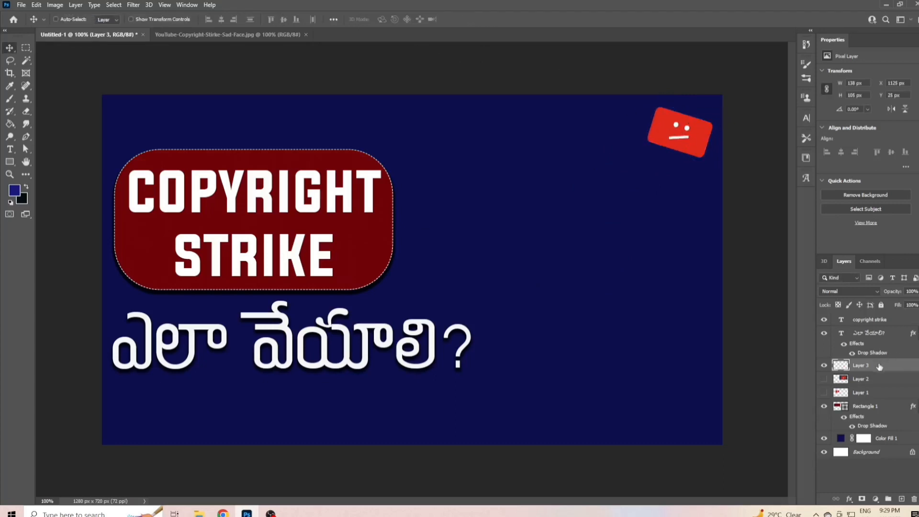
- Duplicate the sad face, scale the copy to about 75% above the Telugu text's end, and place another copy in the upper-left corner
key(ctrl+j)
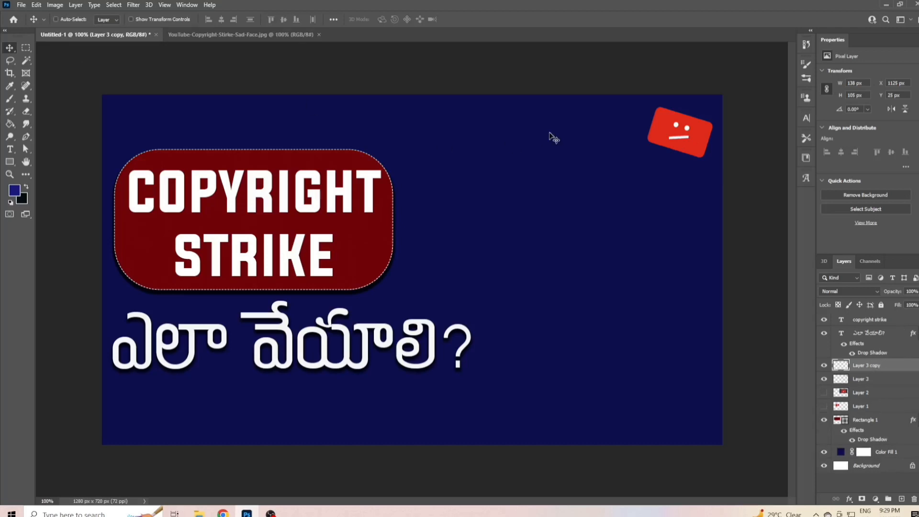
drag(699, 143, 416, 300)
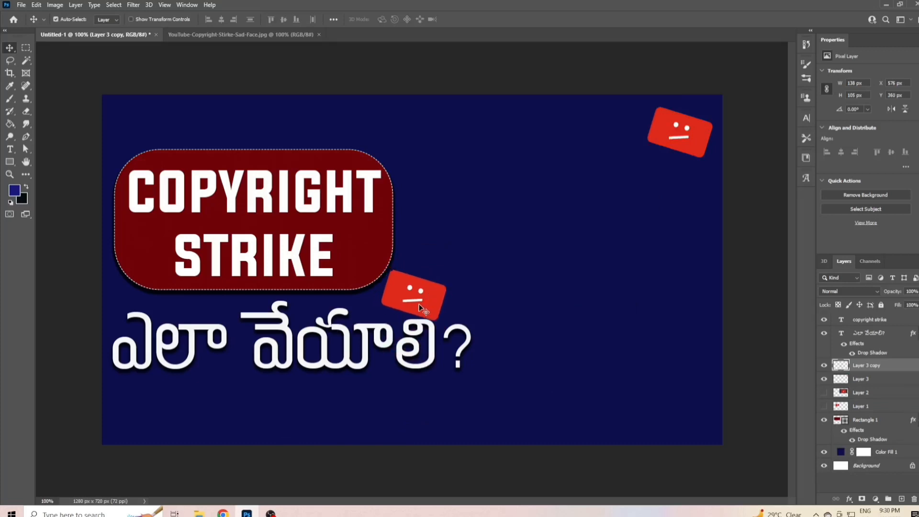
key(ctrl+t)
drag(379, 268, 430, 312)
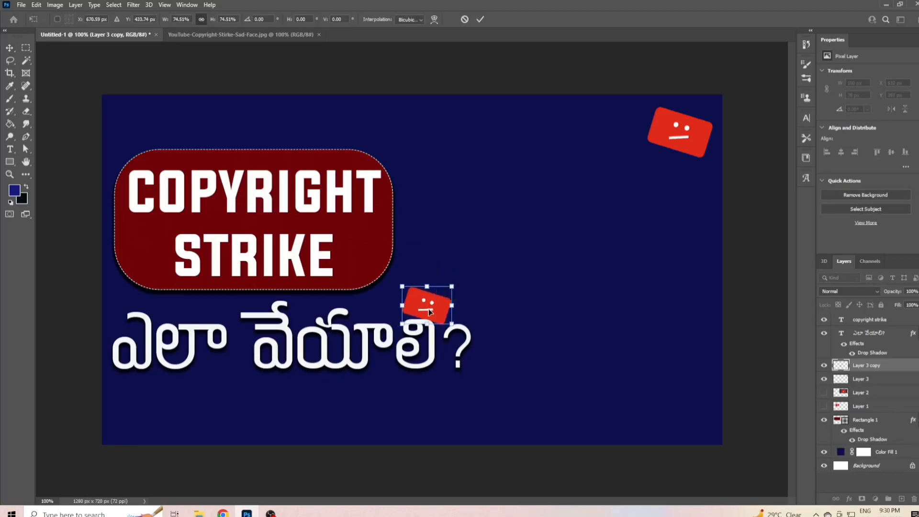
click(480, 19)
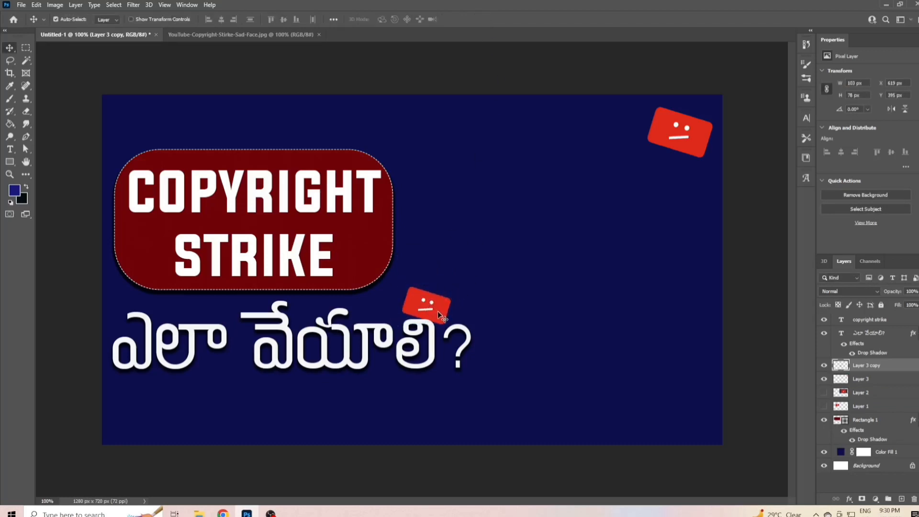
drag(438, 312, 119, 109)
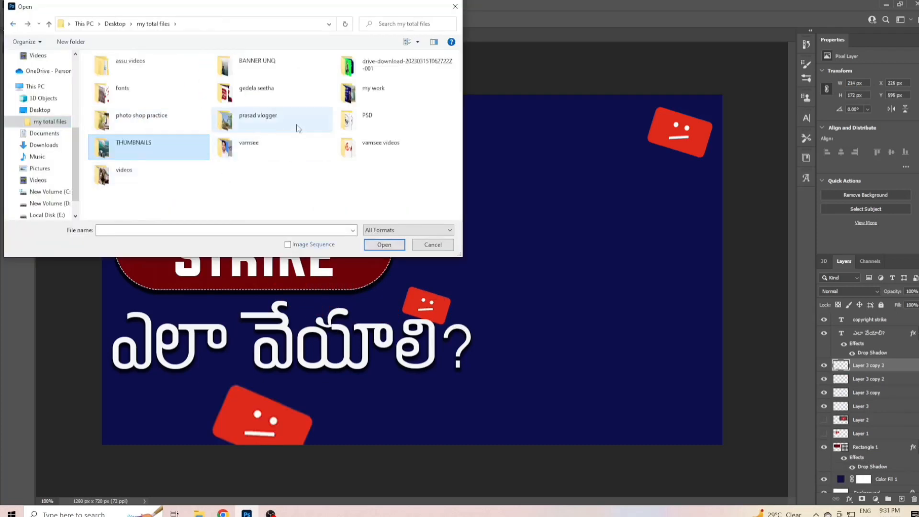
- Open the hat portrait cut-out from the PSD folder and bring its man layer into the Untitled-1 document
click(391, 121)
double_click(390, 121)
scroll(226, 181, down, 3)
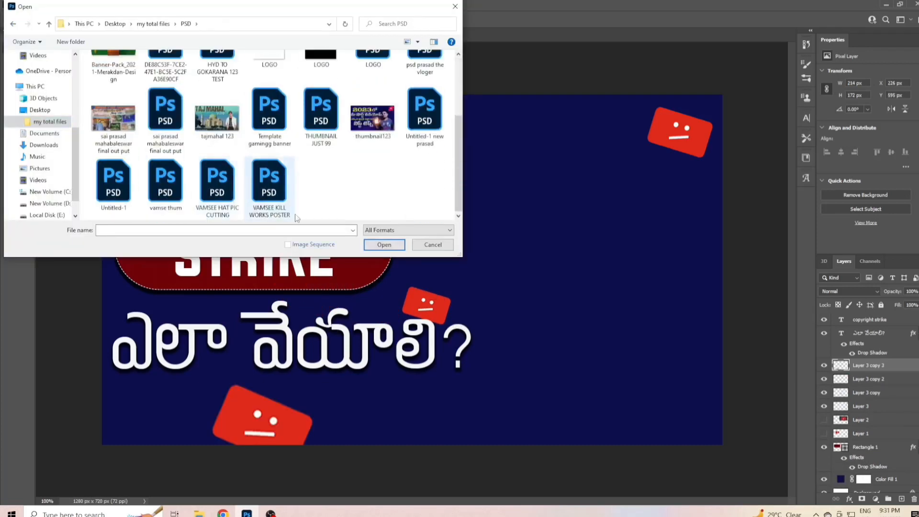
click(226, 182)
click(386, 245)
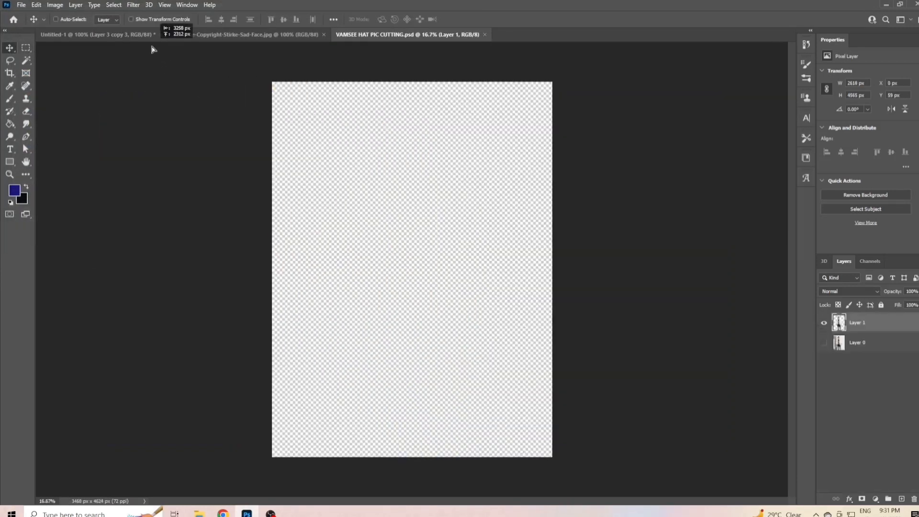
click(144, 39)
drag(563, 360, 576, 355)
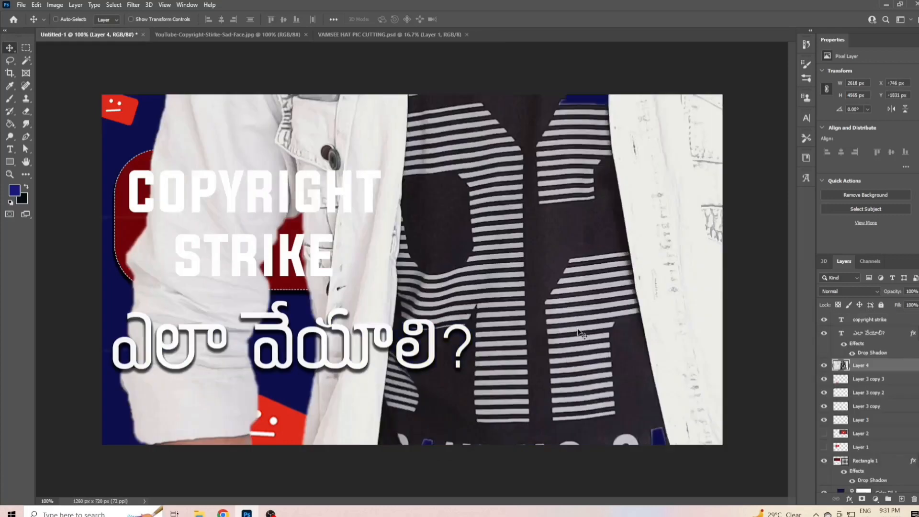
- Scale the oversized portrait to about 37% and position it on the right side of the canvas
drag(506, 298, 506, 487)
key(ctrl+minus)
key(ctrl+minus)
key(ctrl+minus)
key(ctrl+minus)
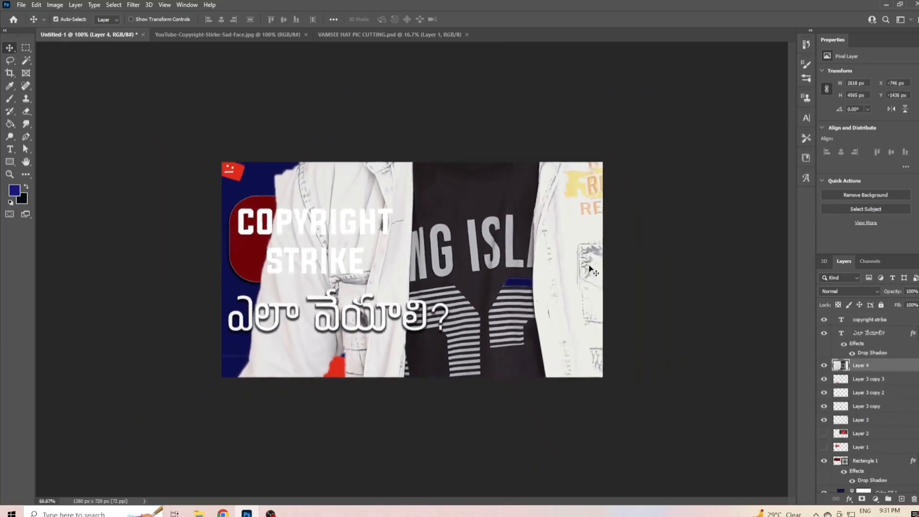
key(ctrl+t)
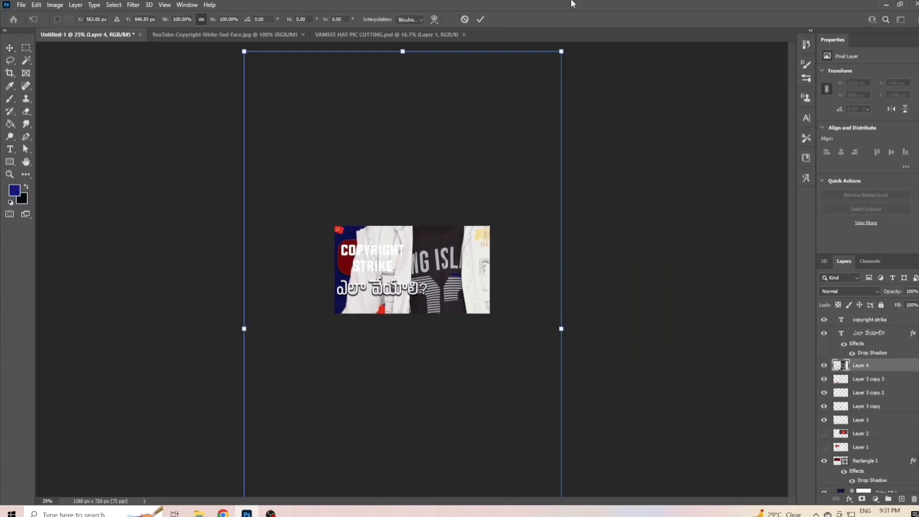
drag(561, 52, 446, 257)
drag(387, 308, 476, 276)
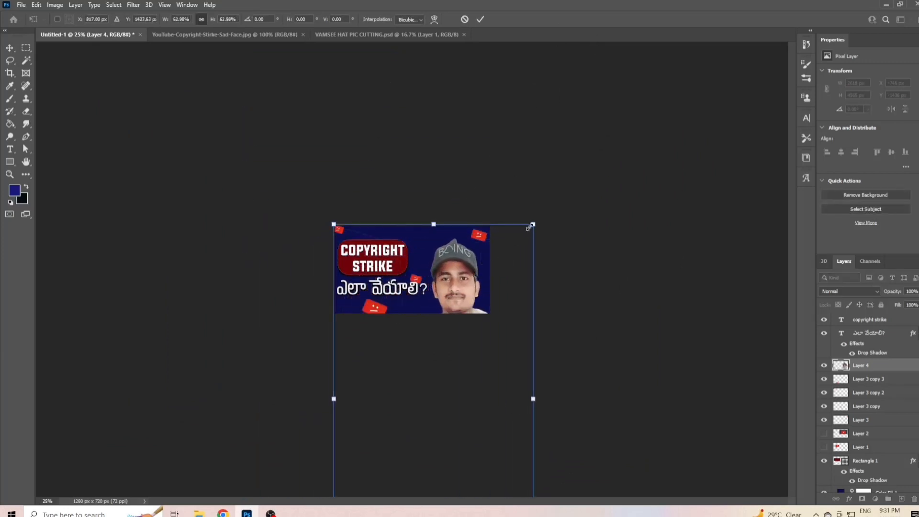
drag(534, 225, 469, 317)
drag(506, 231, 482, 267)
drag(435, 351, 456, 312)
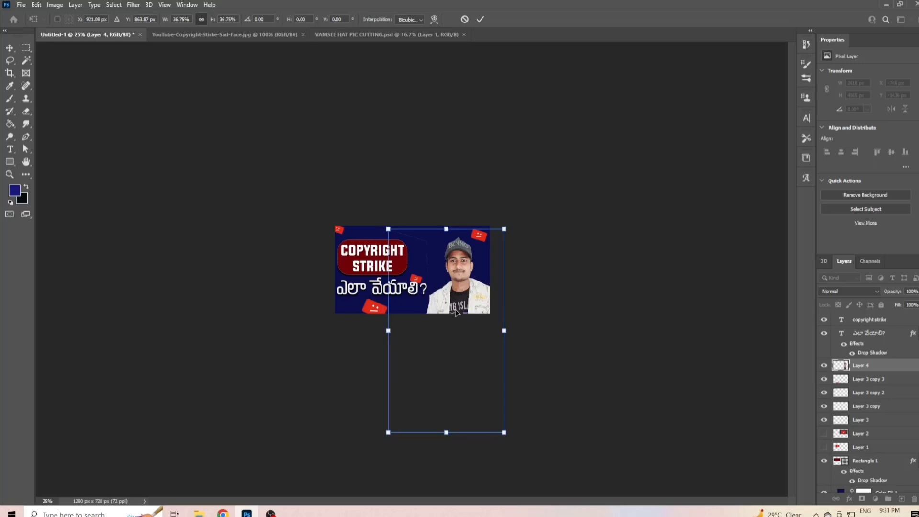
- Shrink the portrait a little more and fine-tune its position beside the Telugu text
key(ctrl+plus)
key(ctrl+plus)
key(ctrl+plus)
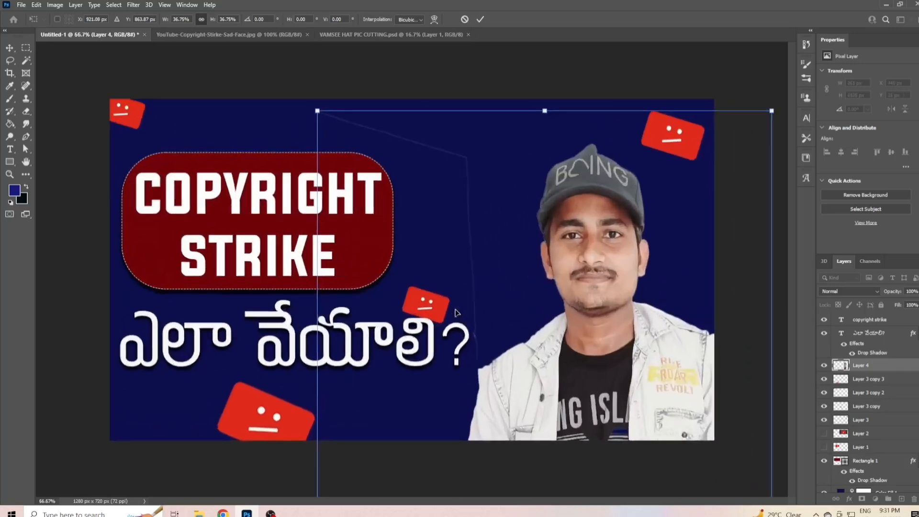
key(ctrl+plus)
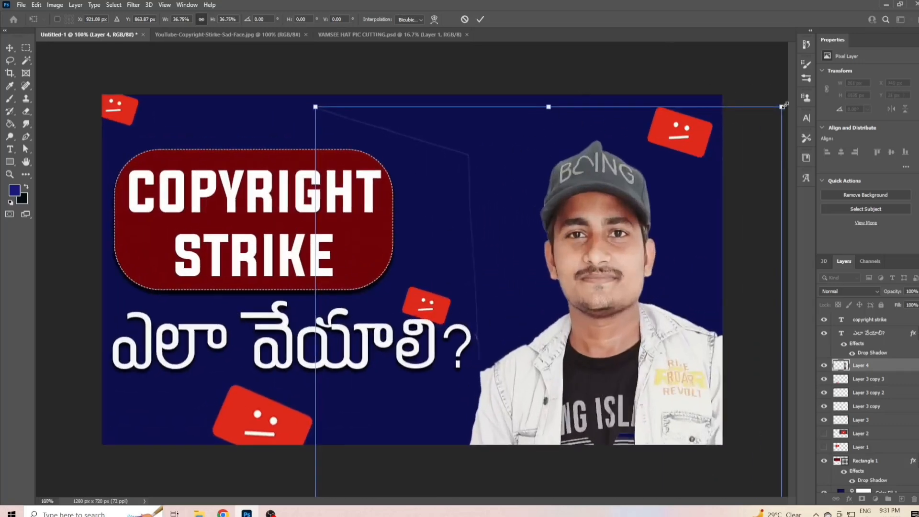
drag(784, 105, 722, 153)
drag(630, 340, 638, 268)
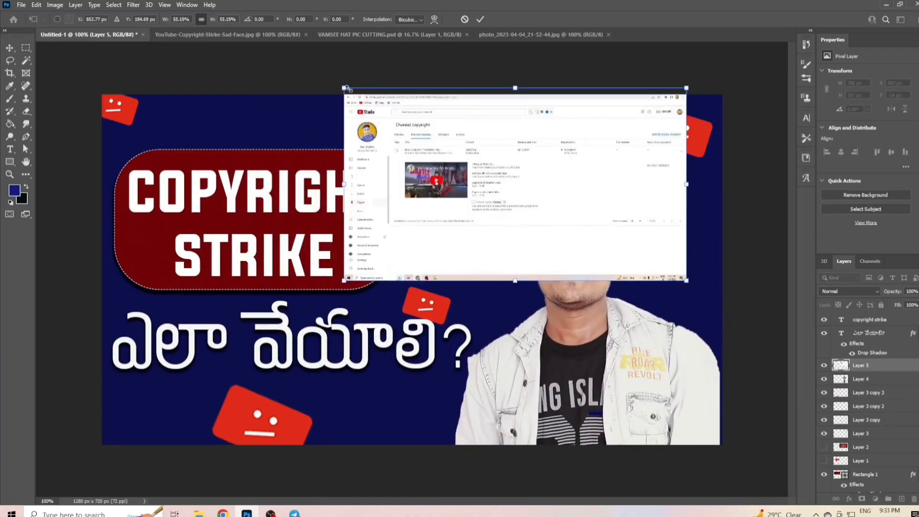
- Scale the YouTube Studio screenshot to about 20%, rotate it about 17° clockwise and place it between the red rectangle and the man's cap
drag(343, 88, 495, 174)
drag(585, 225, 451, 161)
drag(550, 101, 562, 117)
drag(484, 146, 521, 161)
drag(373, 216, 444, 189)
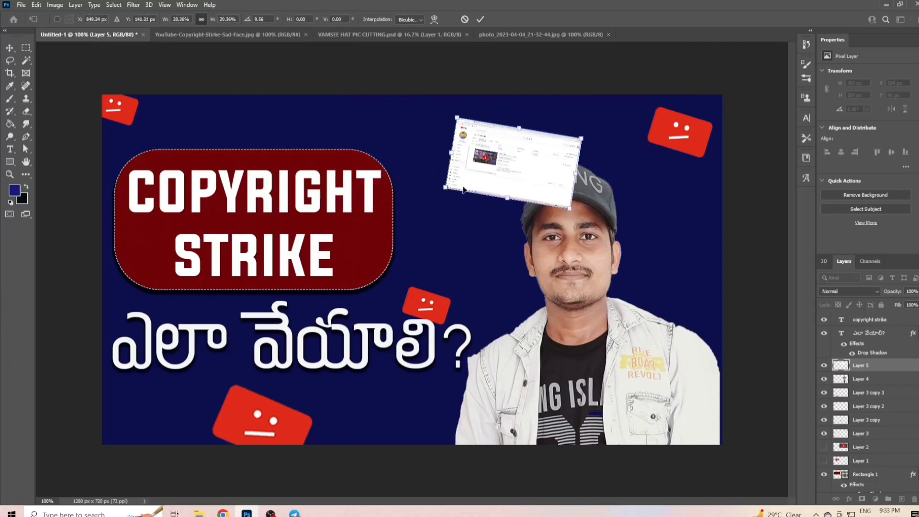
drag(538, 153, 556, 130)
mouse_move(475, 149)
mouse_down()
mouse_move(460, 149)
mouse_move(470, 150)
mouse_up()
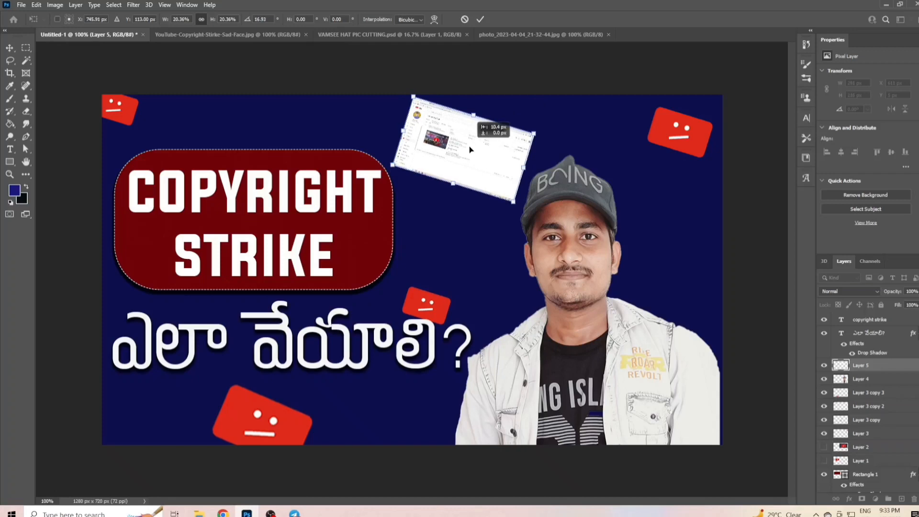
click(481, 19)
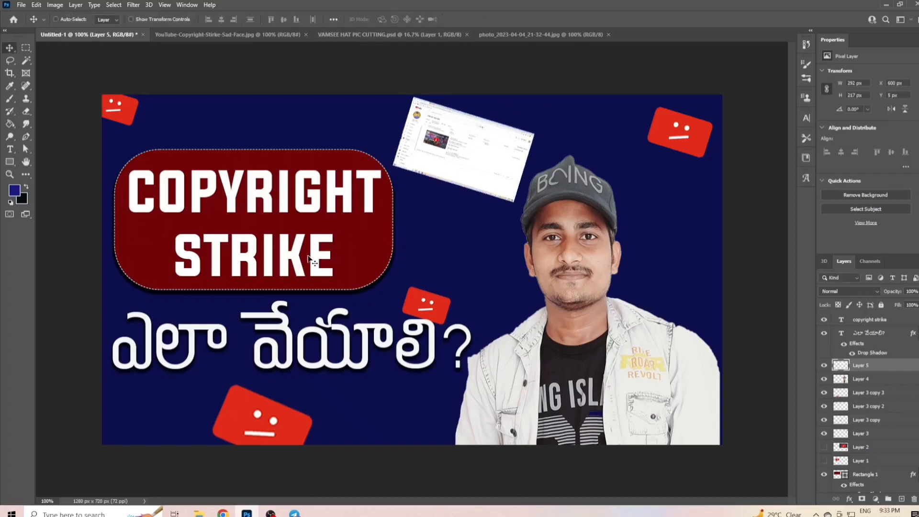
- Switch to the Telugu typing page in Chrome and replace its text with the phrase "మన వీడియోస్ కాపీ కొడితే ఇలా చేయండి"
click(223, 514)
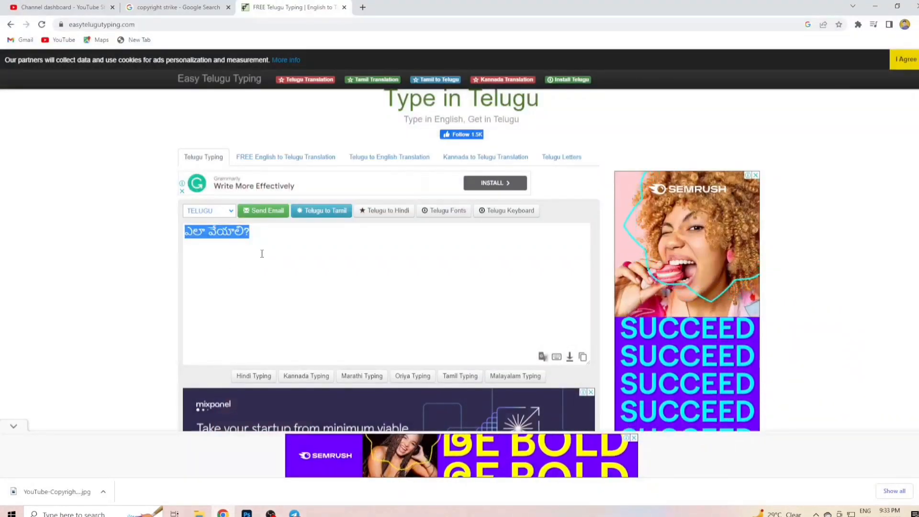
key(BackSpace)
text(mana )
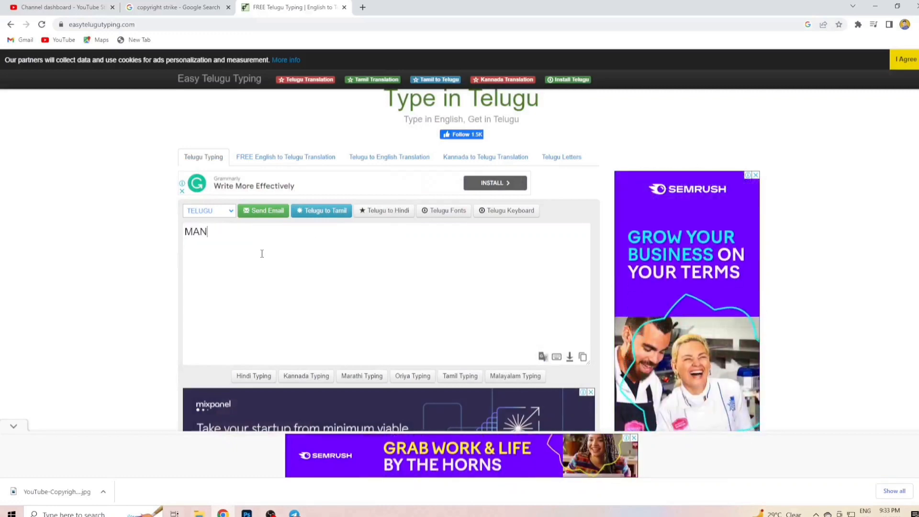
text(VID)
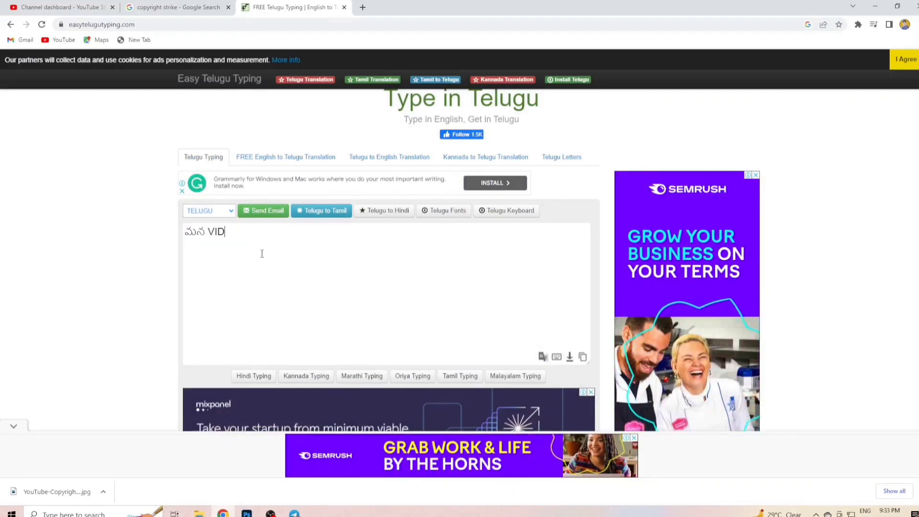
text(EOS C)
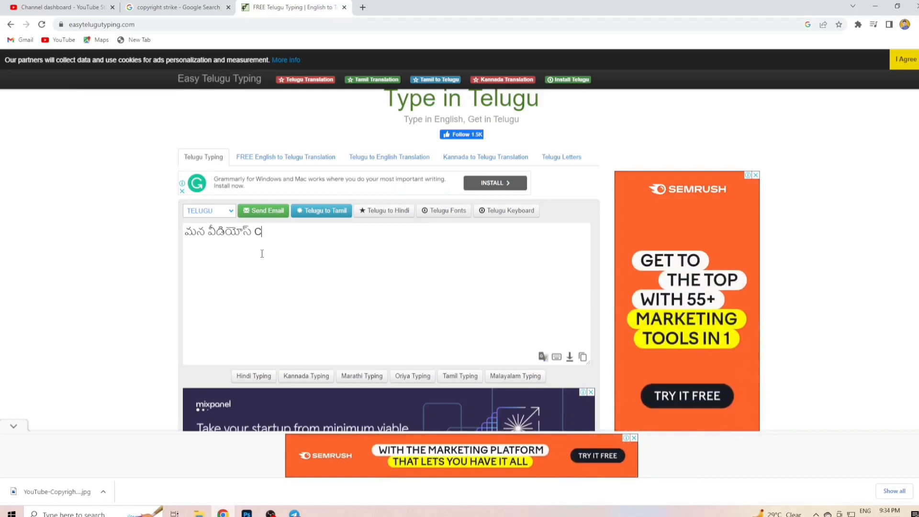
text(OPY R)
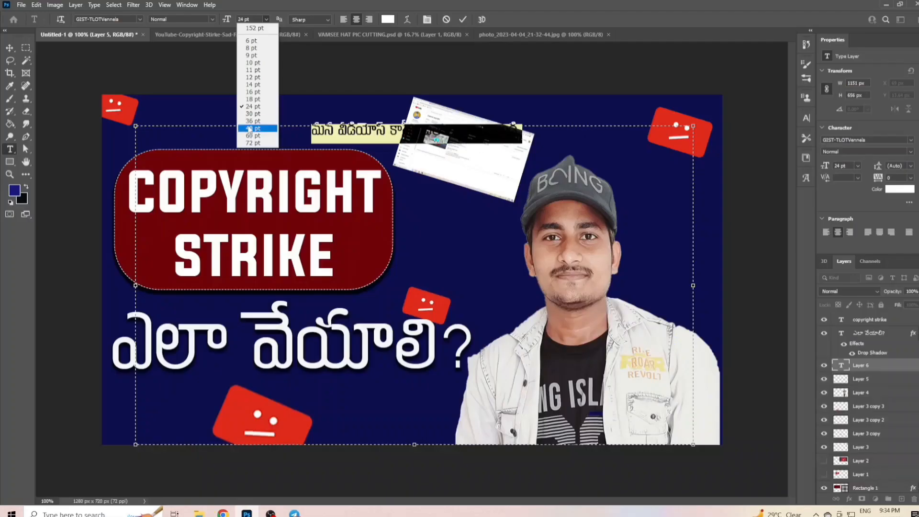
- Add the new Telugu phrase as a text box across the canvas's top in Photoshop and set its size to 60 pt
click(250, 121)
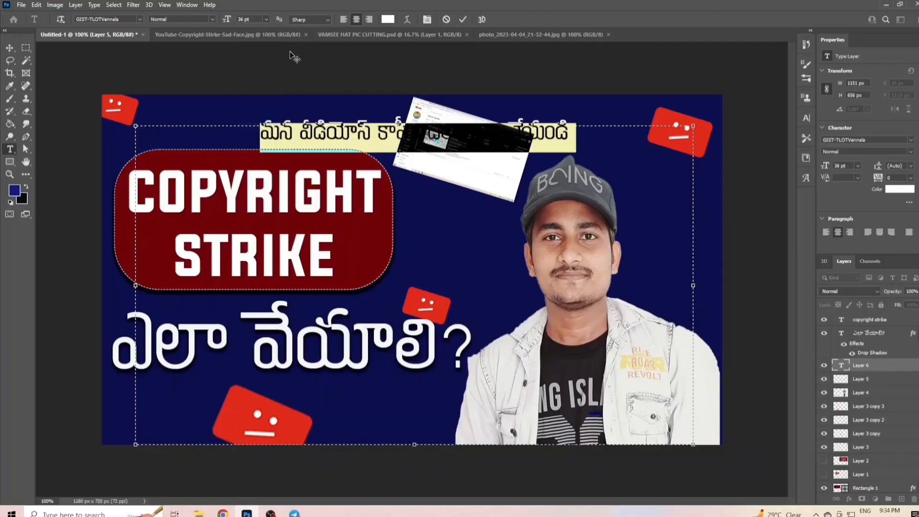
click(265, 19)
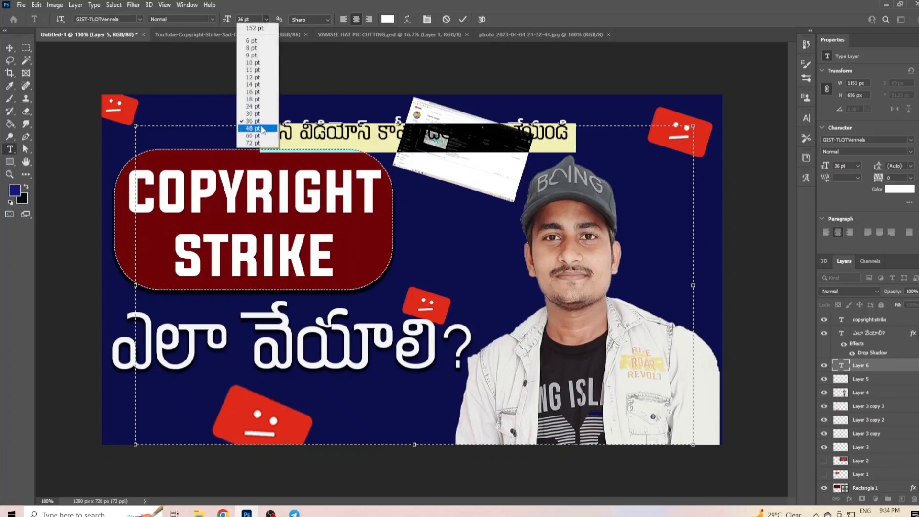
click(259, 128)
click(266, 19)
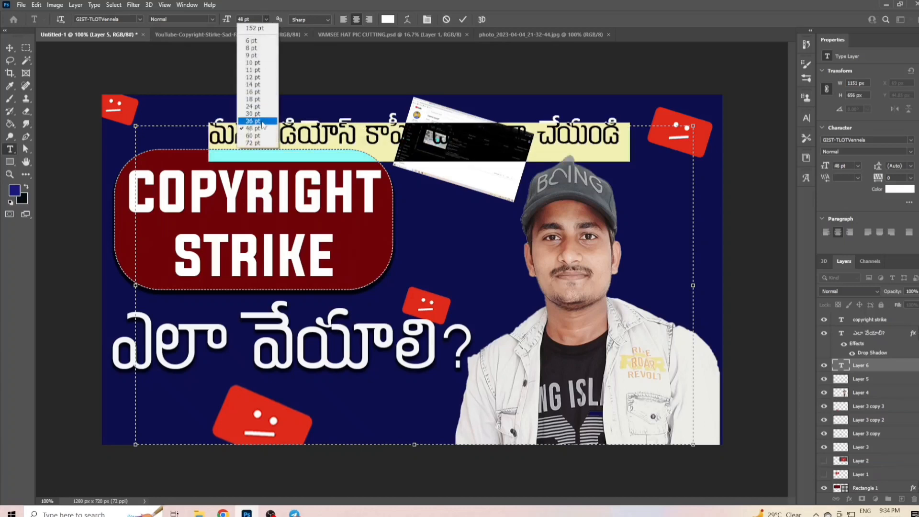
click(261, 136)
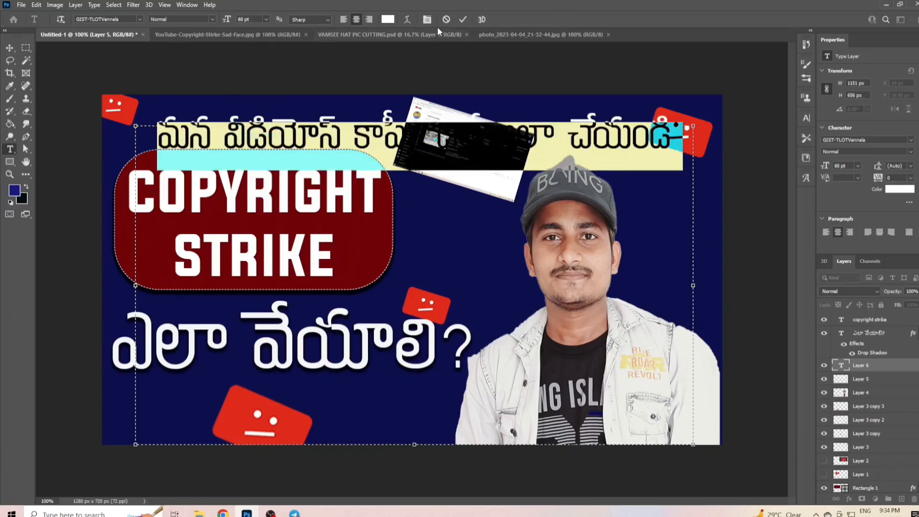
click(463, 19)
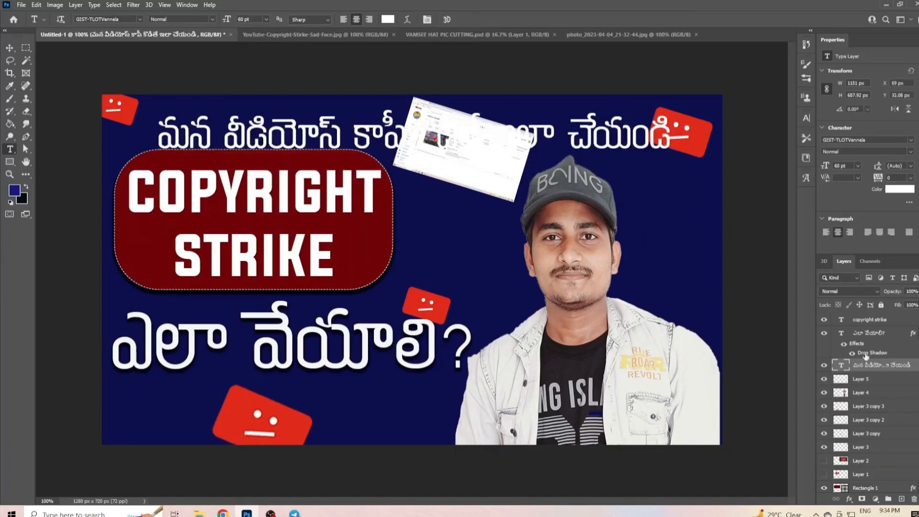
- Set the font of the new Telugu text "క్షమిస్తే మనకే లాస్" to Nandakam, choosing from the favorite fonts, and commit the text
click(862, 379)
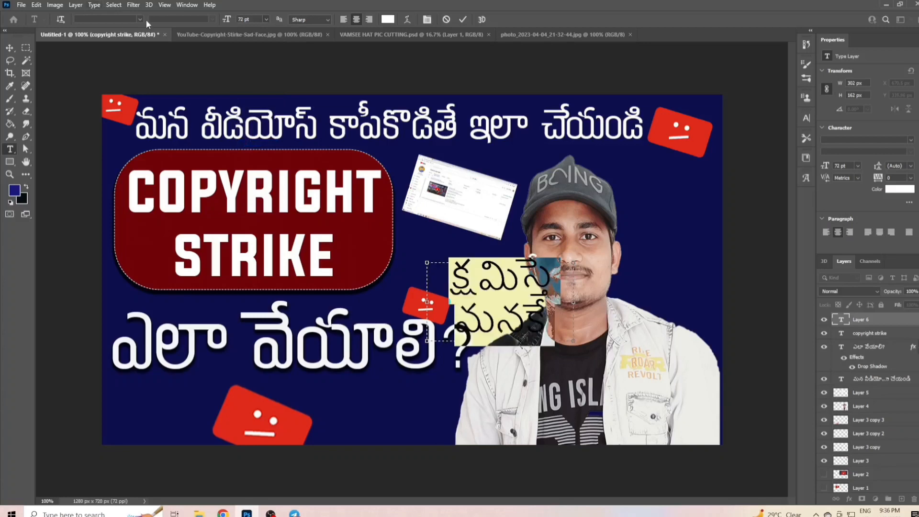
click(140, 19)
click(164, 33)
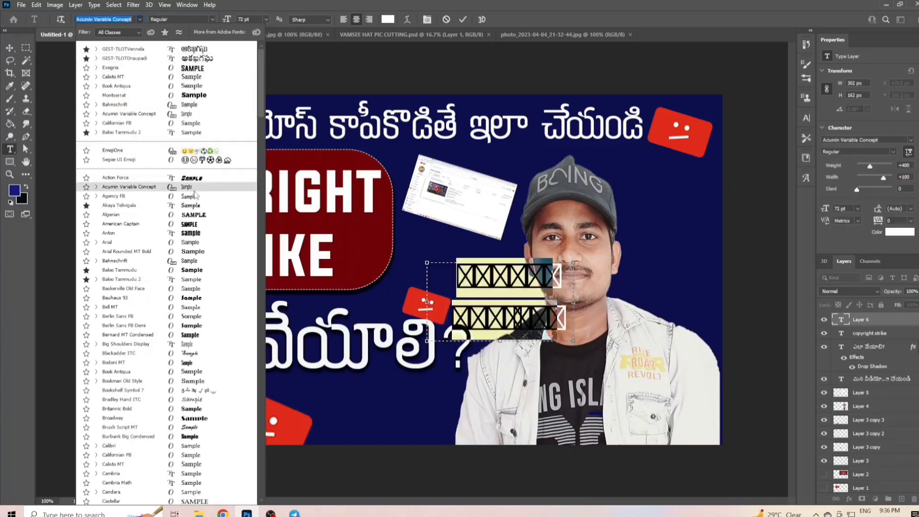
click(165, 33)
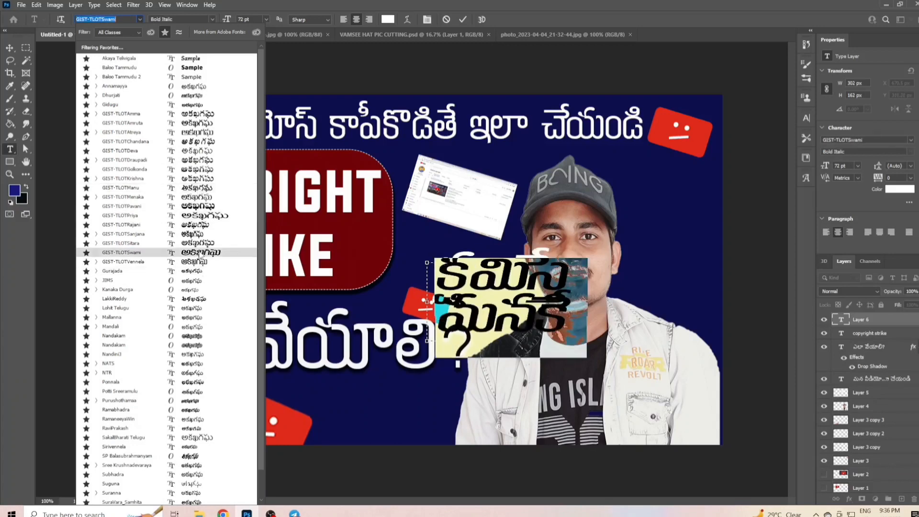
click(192, 340)
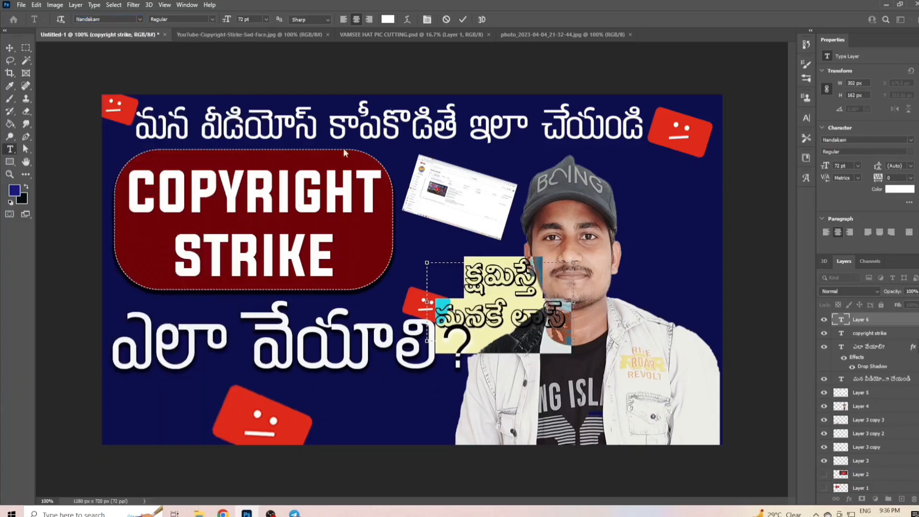
click(463, 20)
- Place the new Telugu text beside the man's face, rotated about 30° clockwise and scaled to about 78%
click(10, 49)
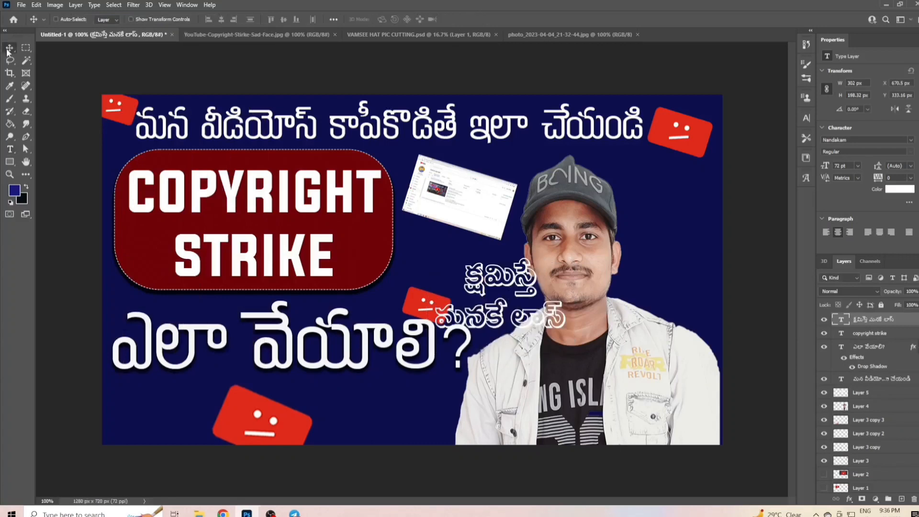
drag(517, 304, 656, 225)
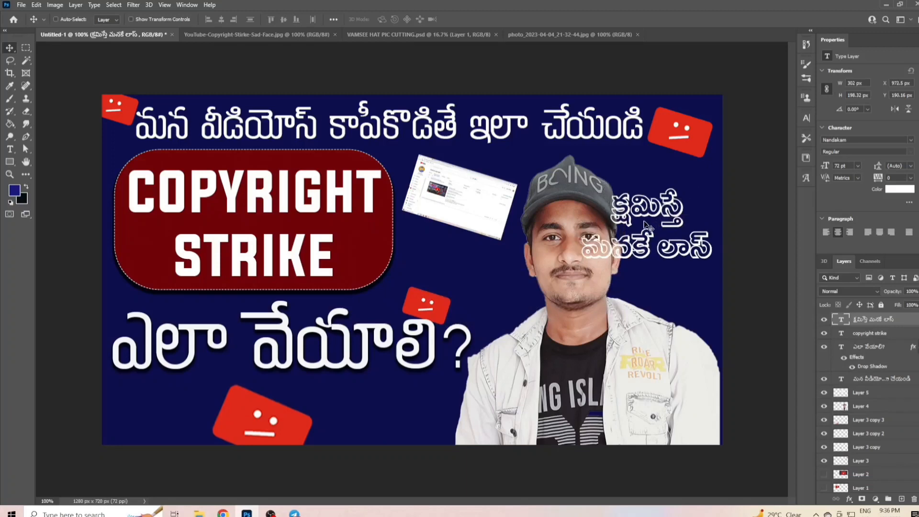
key(ctrl+t)
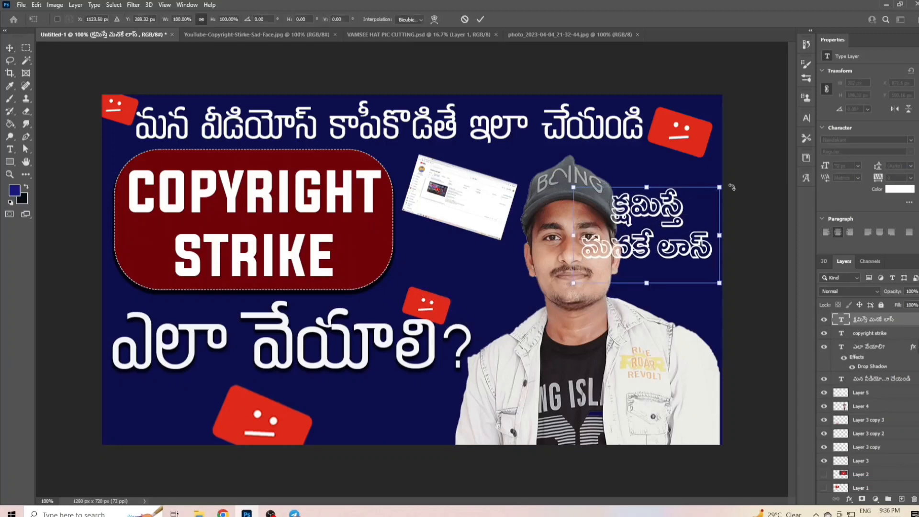
drag(735, 190, 745, 241)
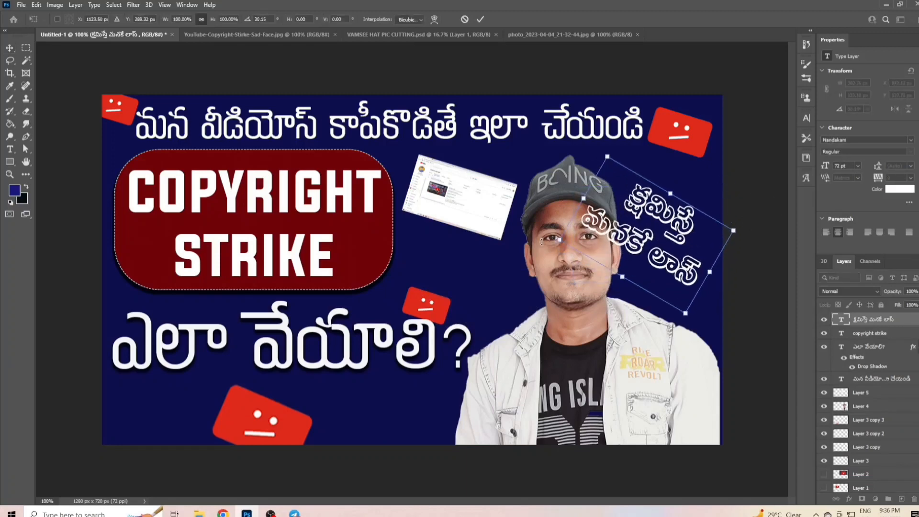
drag(559, 241, 606, 237)
drag(699, 291, 705, 298)
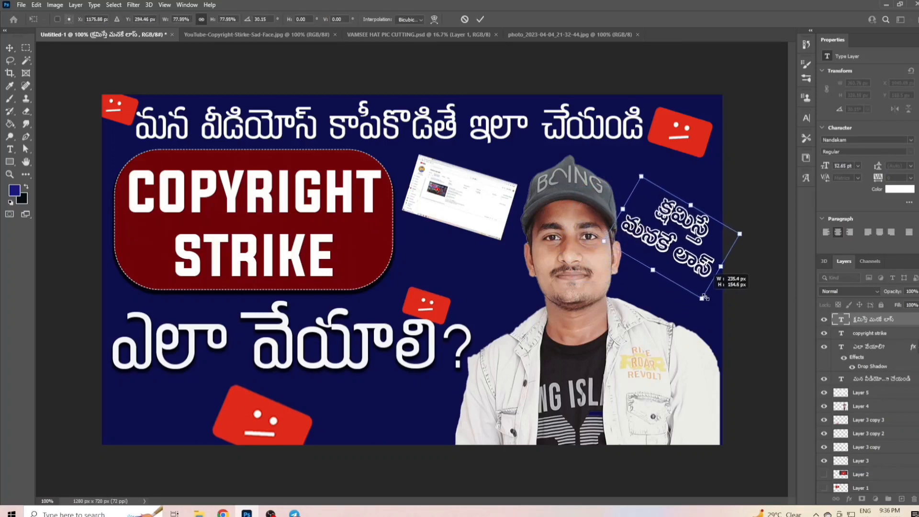
key(Return)
- Open the Studio screenshot photo_2023-04-04_21-32-44 again and bring it into the thumbnail document as a new layer
key(ctrl+o)
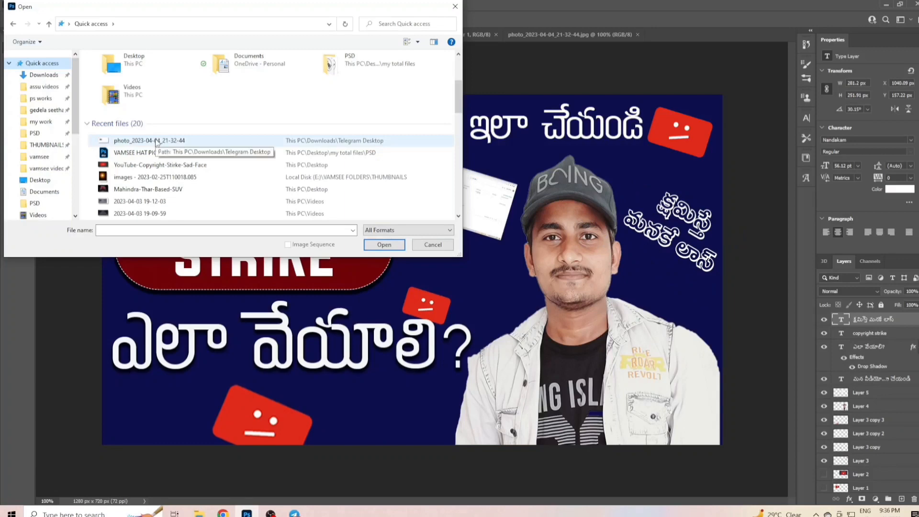
click(158, 141)
click(375, 246)
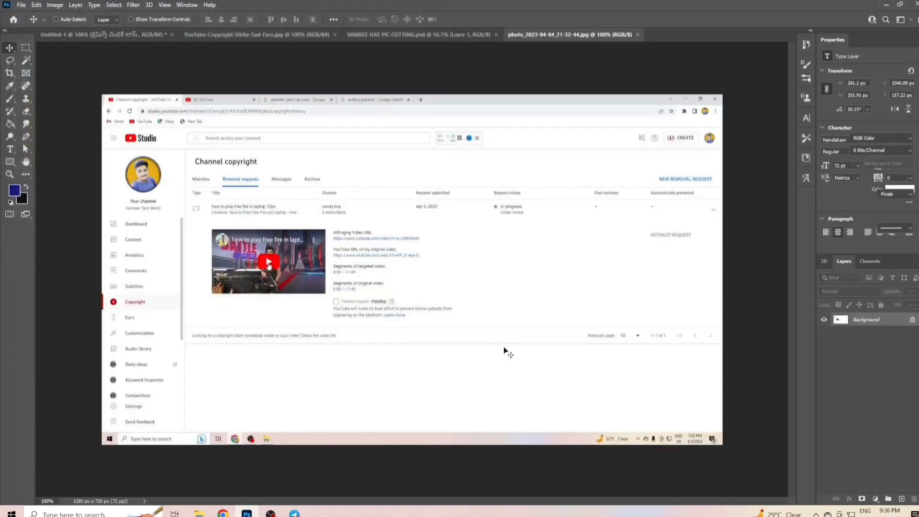
drag(440, 292, 275, 393)
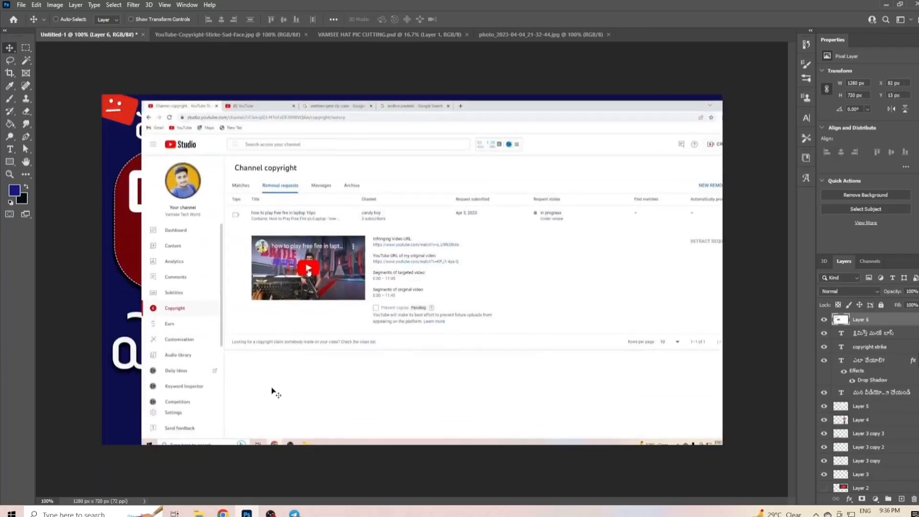
- Scale the new large Studio screenshot to about 78% and rotate it about 11° clockwise
key(ctrl+t)
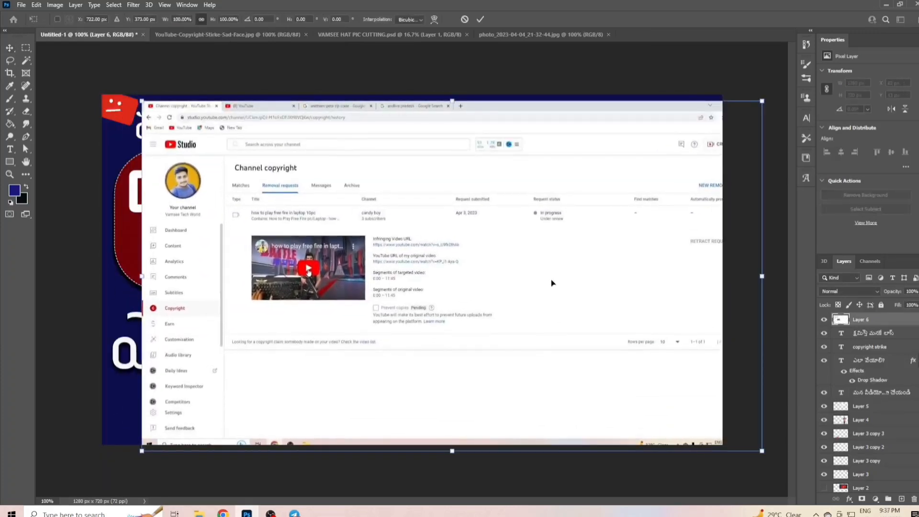
drag(763, 451, 475, 289)
drag(342, 214, 379, 238)
drag(512, 312, 654, 394)
drag(676, 114, 708, 170)
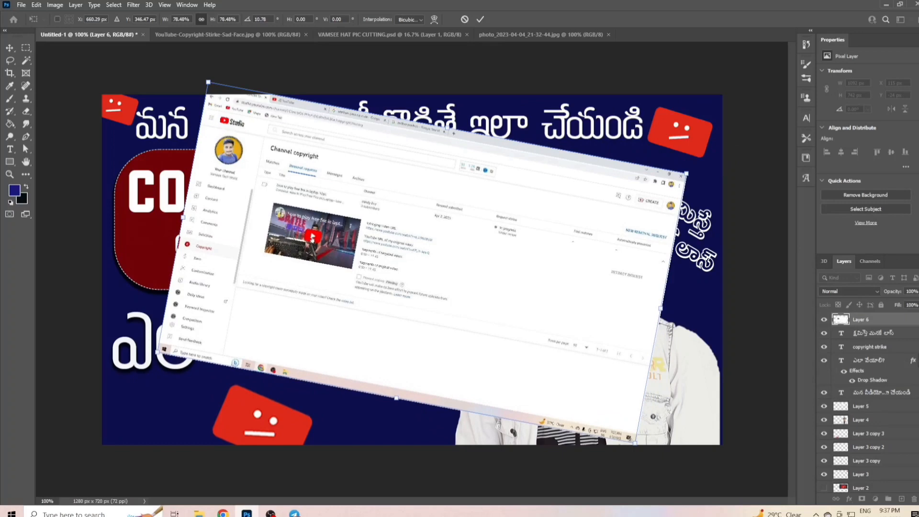
- Lower the large screenshot's opacity to 14%, scale it to about 50% and place it across the man's head and shoulders
click(914, 292)
drag(891, 304, 887, 304)
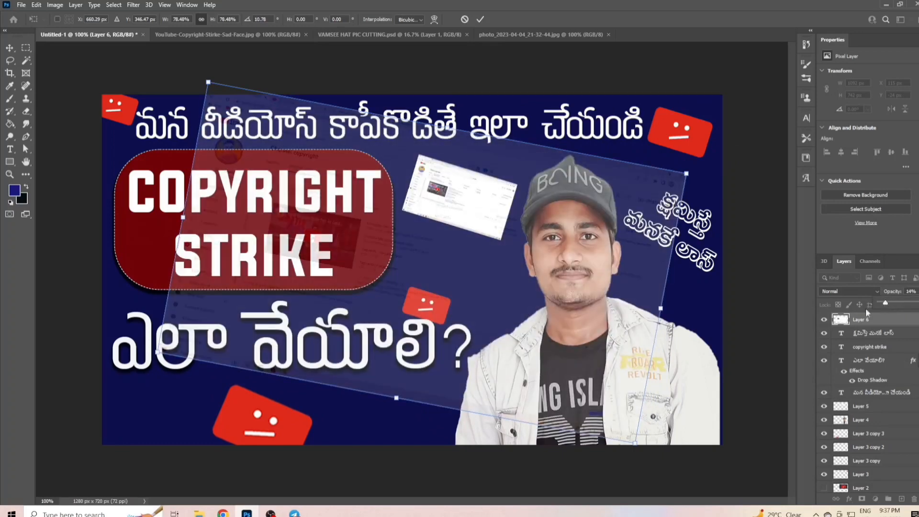
drag(637, 446, 480, 312)
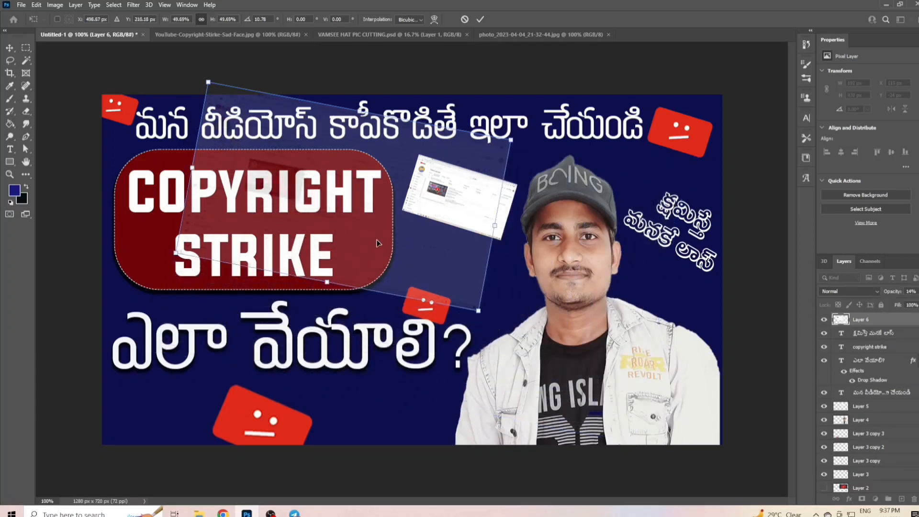
drag(397, 242, 583, 312)
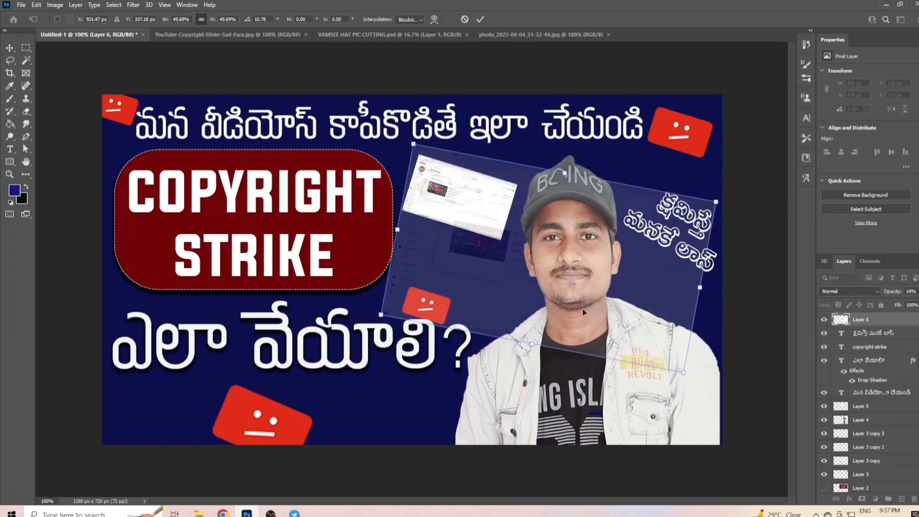
- Move the faint screenshot layer directly below the Rectangle 1 layer and reduce its opacity to 9%
drag(902, 323, 904, 440)
drag(899, 382, 902, 456)
scroll(899, 457, down, 1)
drag(892, 425, 898, 455)
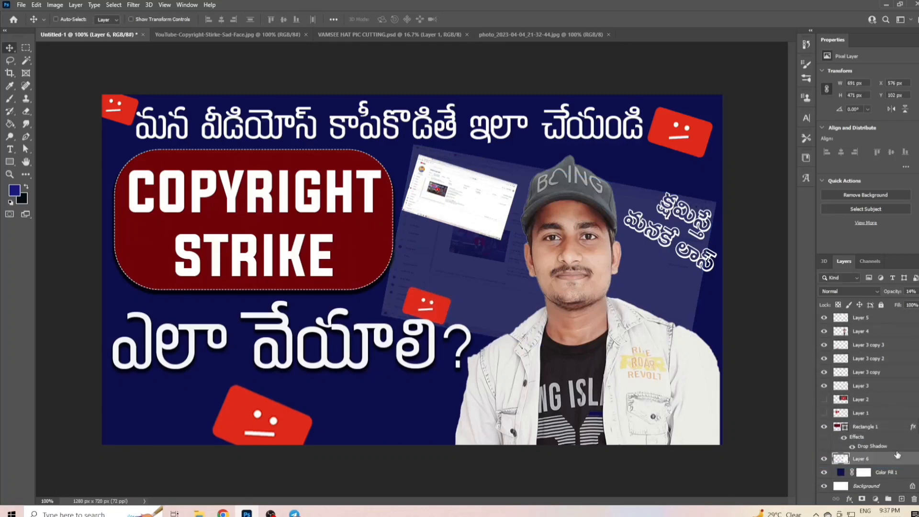
click(918, 292)
drag(895, 302, 884, 304)
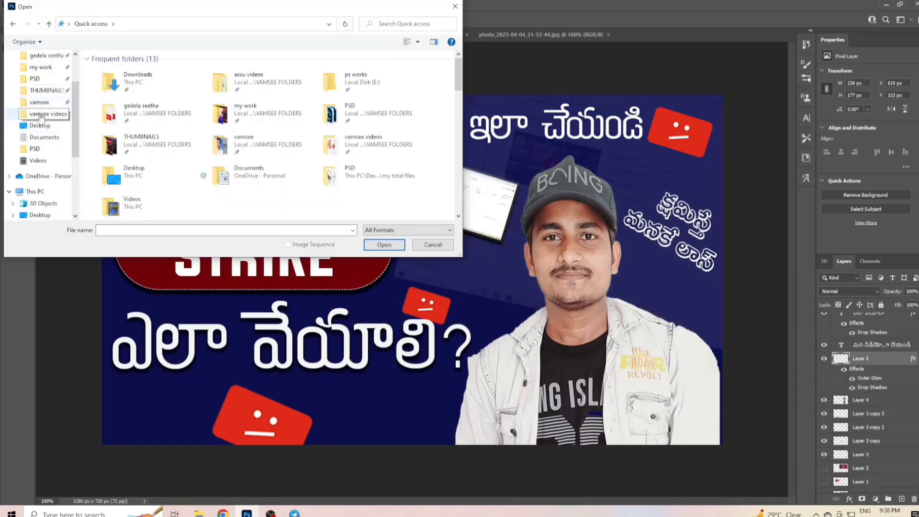
- Open the curly arrow image 580b57fcd9996e24bc43c442 from the videos folder and bring it into the thumbnail document
click(46, 113)
scroll(249, 173, down, 3)
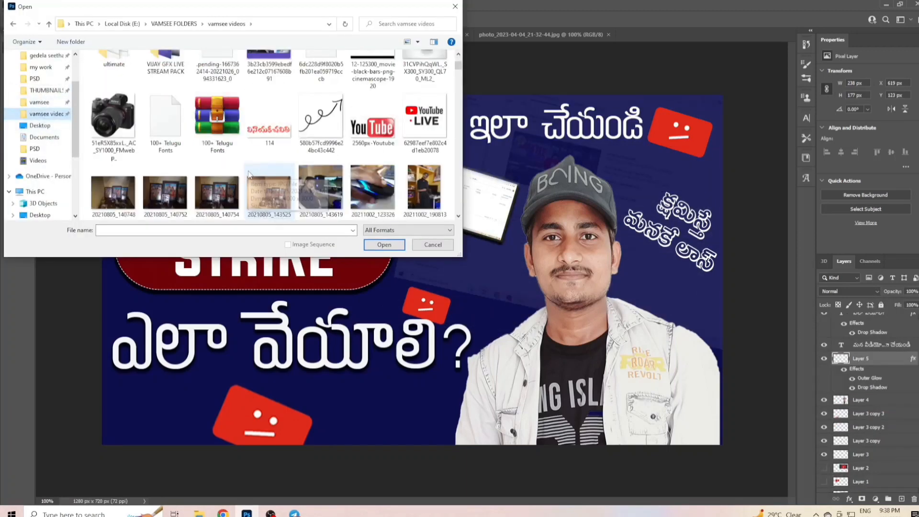
click(320, 125)
click(384, 245)
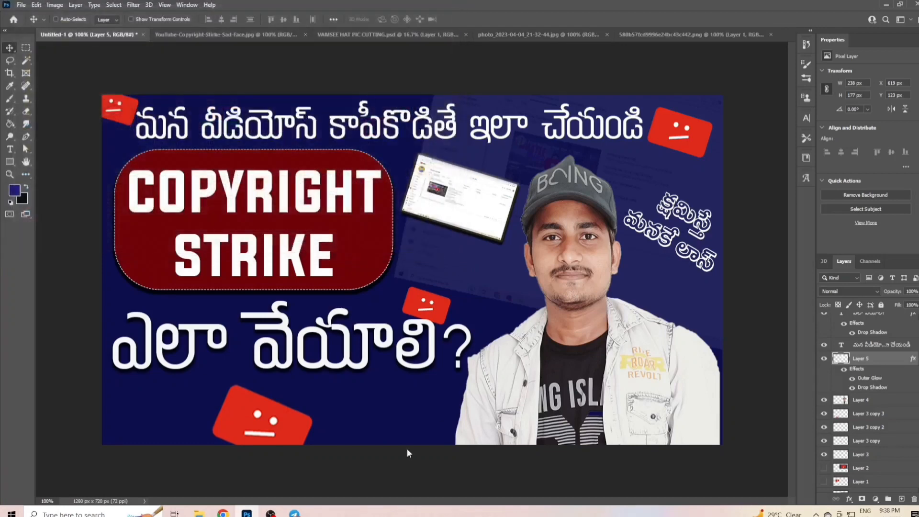
drag(405, 266, 389, 288)
drag(425, 245, 440, 271)
- Scale the curly arrow to about 37%, rotate it about 6° clockwise and place it pointing at the small Studio screenshot
key(ctrl+t)
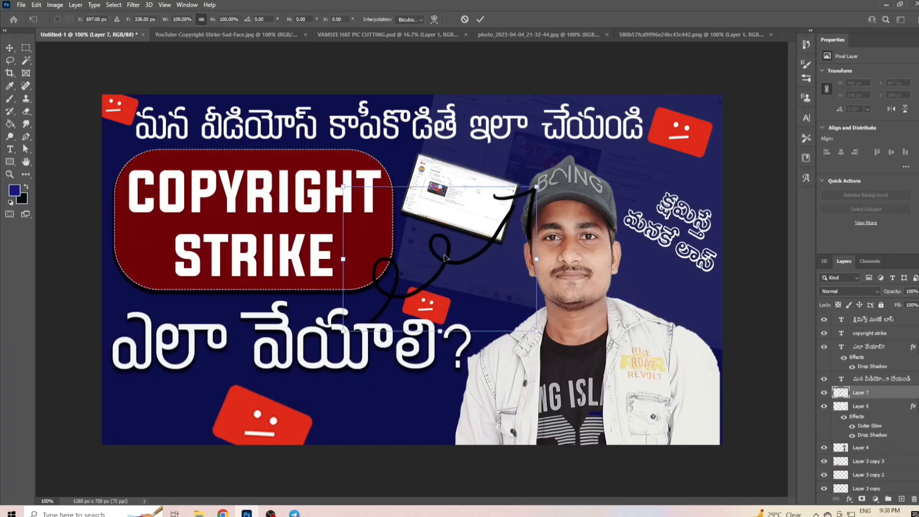
drag(535, 183, 455, 249)
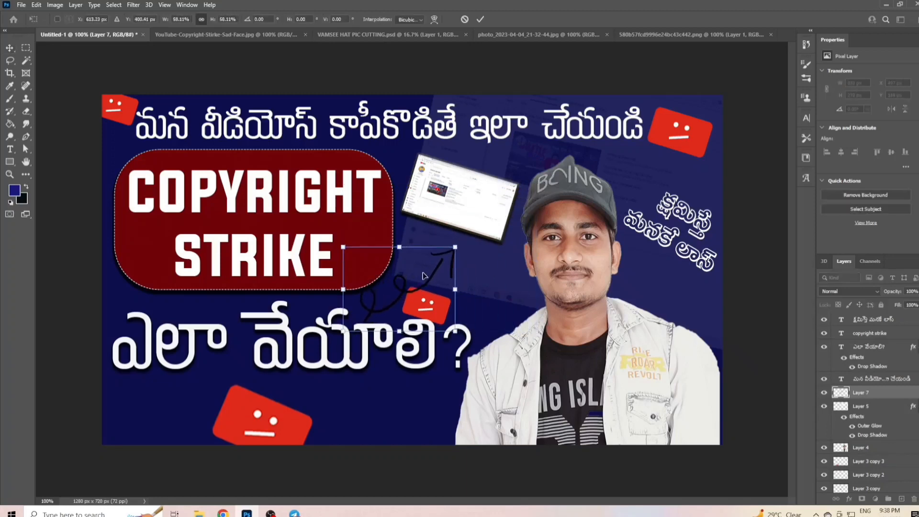
drag(426, 275, 463, 255)
drag(500, 222, 519, 238)
drag(472, 258, 445, 251)
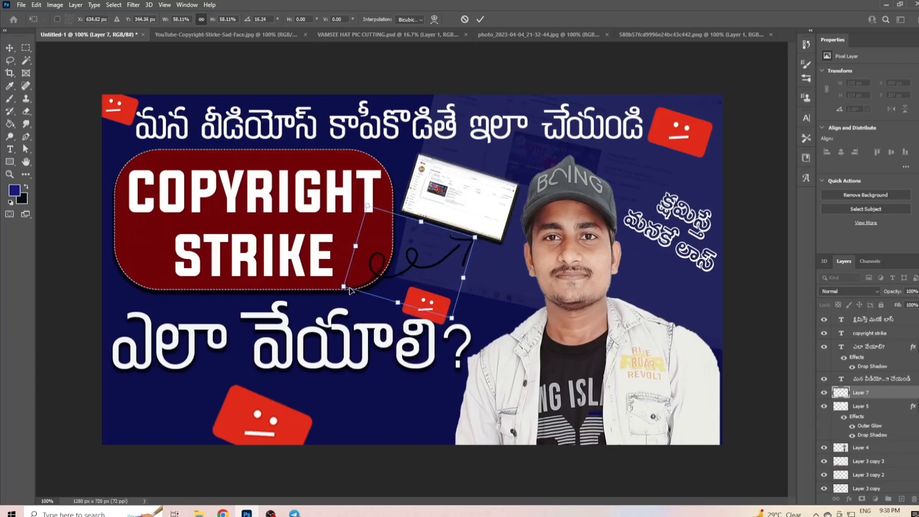
drag(345, 290, 386, 283)
drag(445, 266, 433, 268)
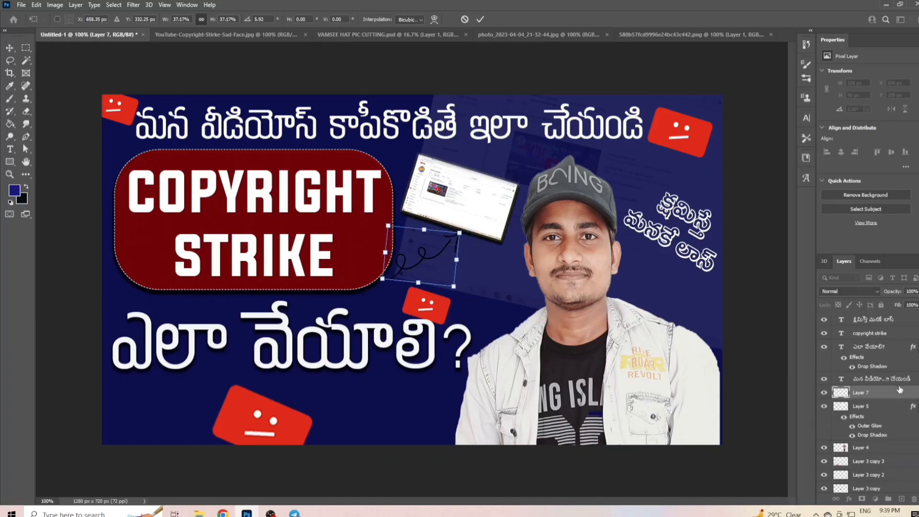
key(Return)
- Apply a white (ffffff) Color Overlay to the curly arrow layer
double_click(847, 395)
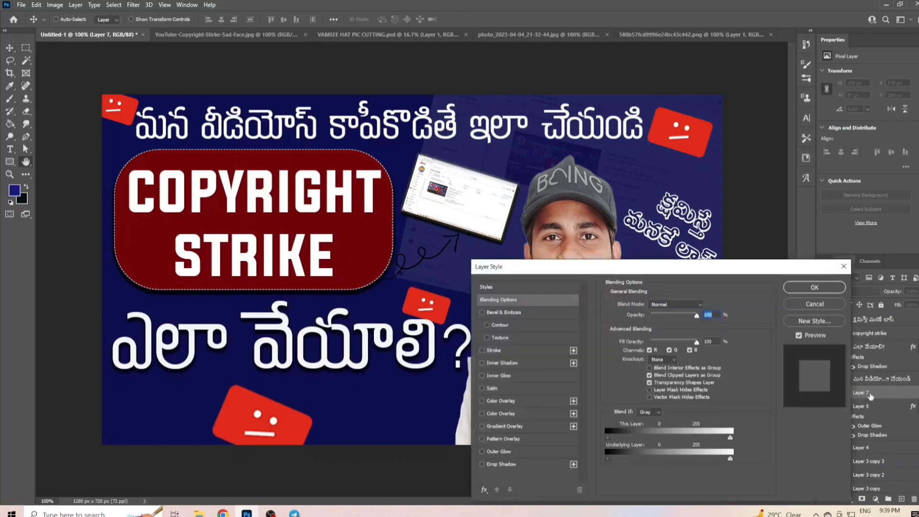
click(482, 415)
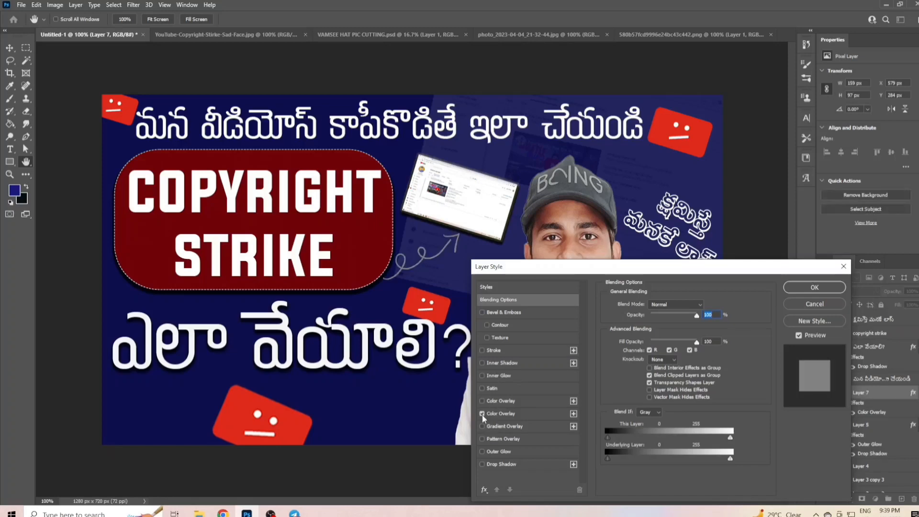
click(496, 415)
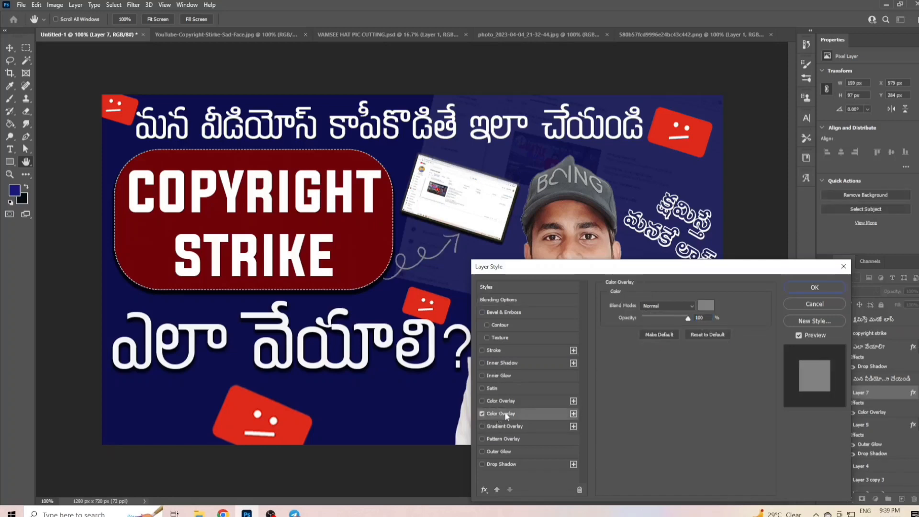
click(706, 305)
drag(533, 356, 443, 337)
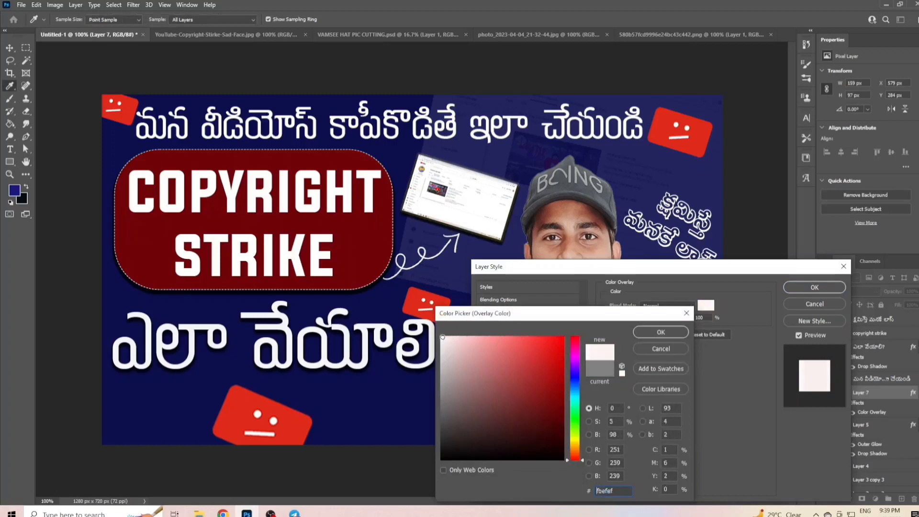
click(661, 332)
click(815, 287)
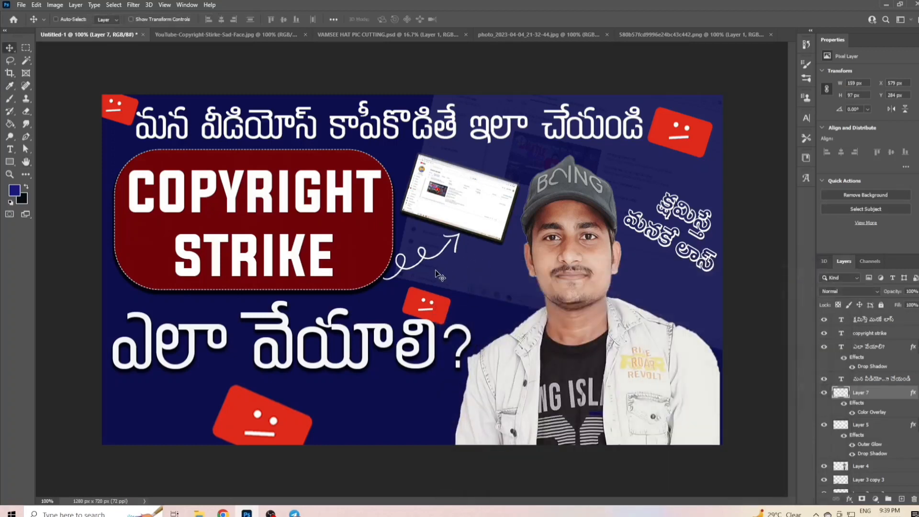
- Fine-tune the white arrow's position and angle between the red rectangle and the small Studio screenshot
drag(434, 261, 431, 257)
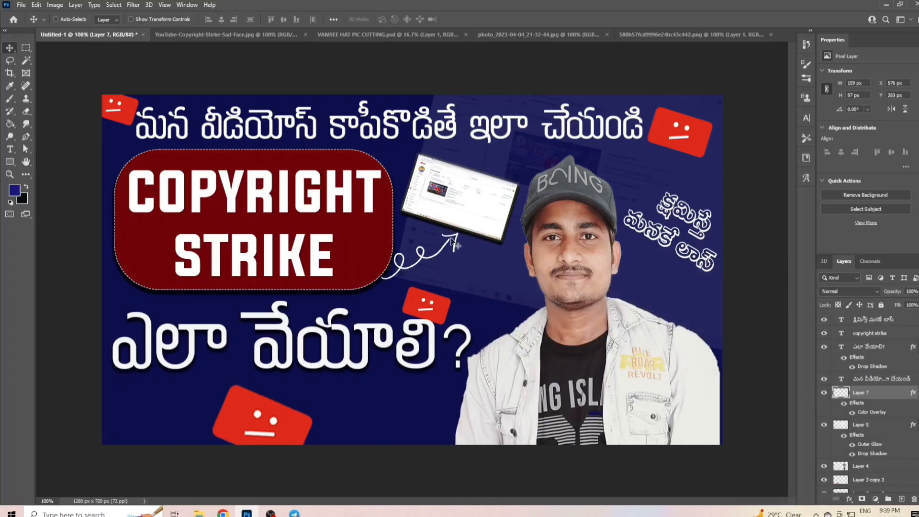
key(ctrl+t)
drag(468, 225, 472, 228)
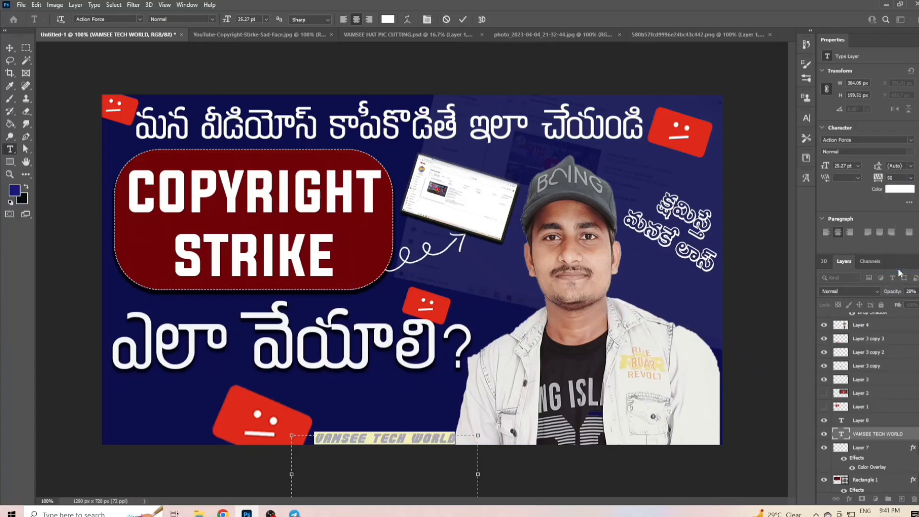
- Set the letter tracking of the channel-name watermark at the canvas's lower edge to 200
click(910, 181)
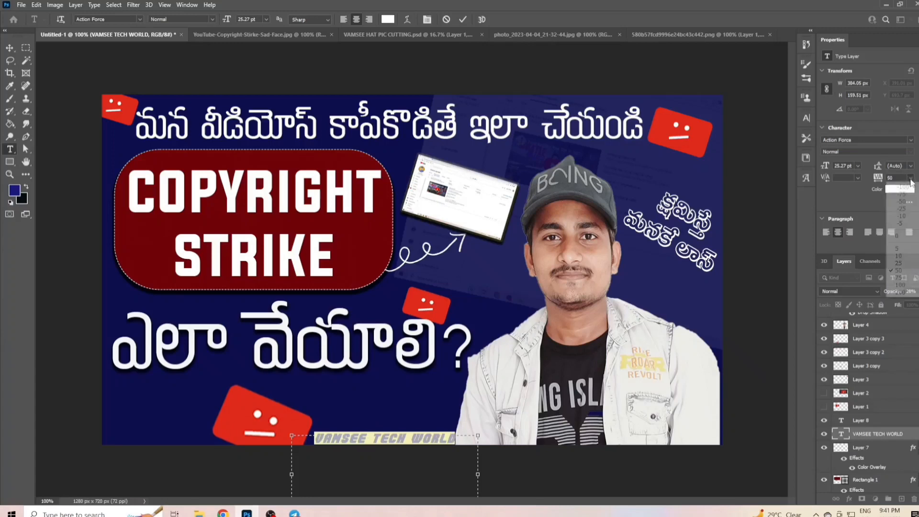
click(906, 291)
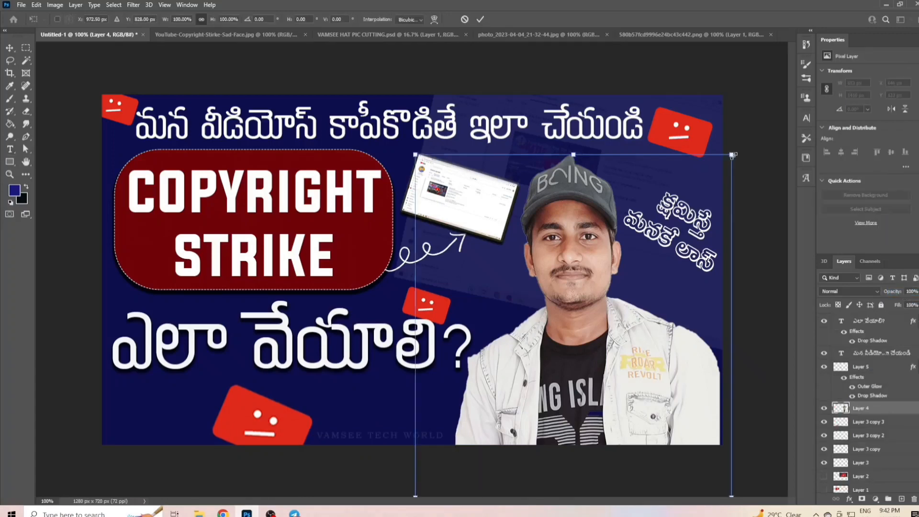
- Scale the man's portrait proportionally to about 92% and reposition it on the right half of the canvas, its body reaching the lower edge
drag(625, 360, 641, 309)
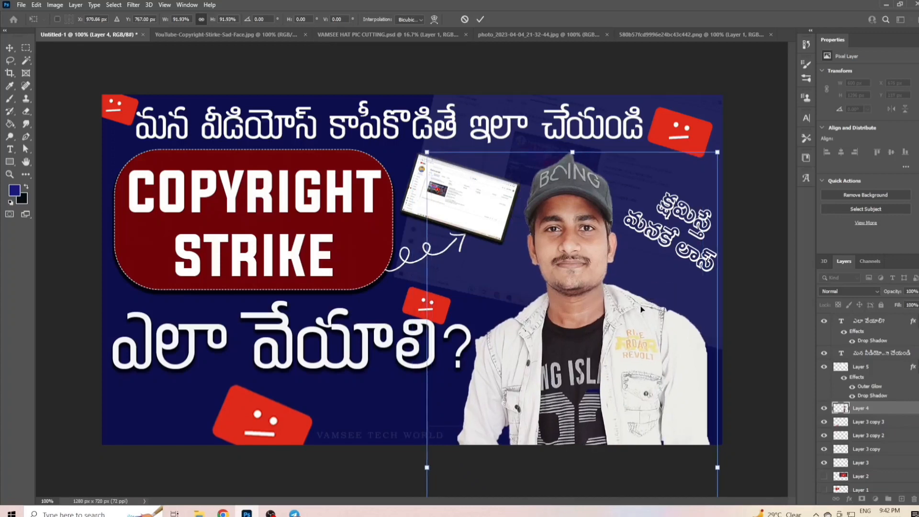
click(481, 19)
double_click(897, 412)
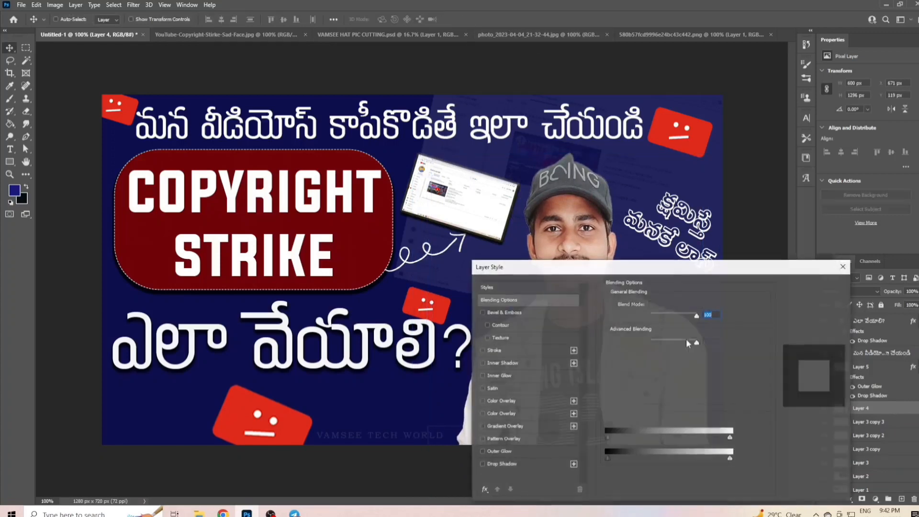
drag(631, 267, 850, 179)
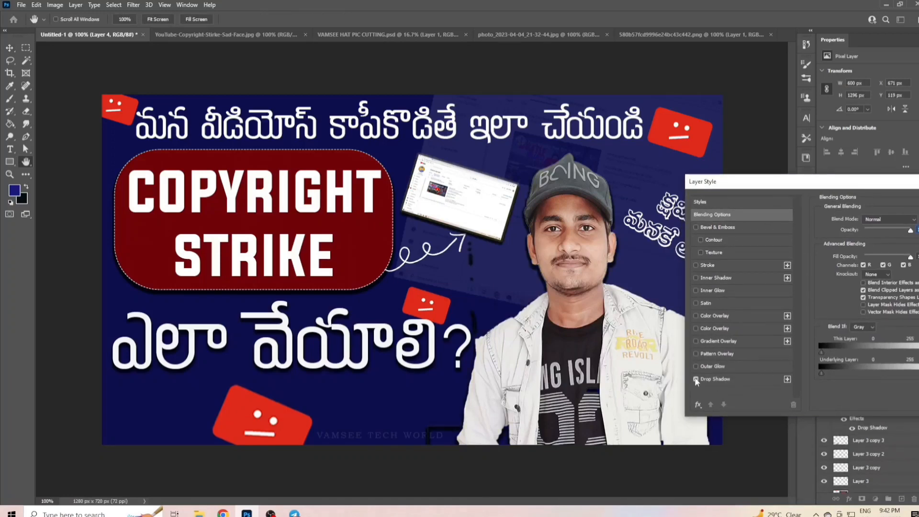
click(696, 354)
click(696, 355)
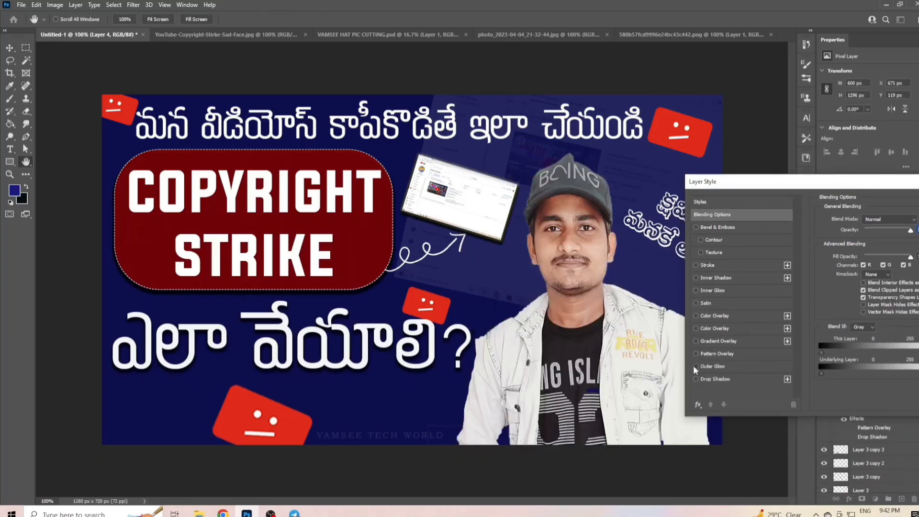
click(695, 366)
click(695, 366)
drag(881, 184, 612, 209)
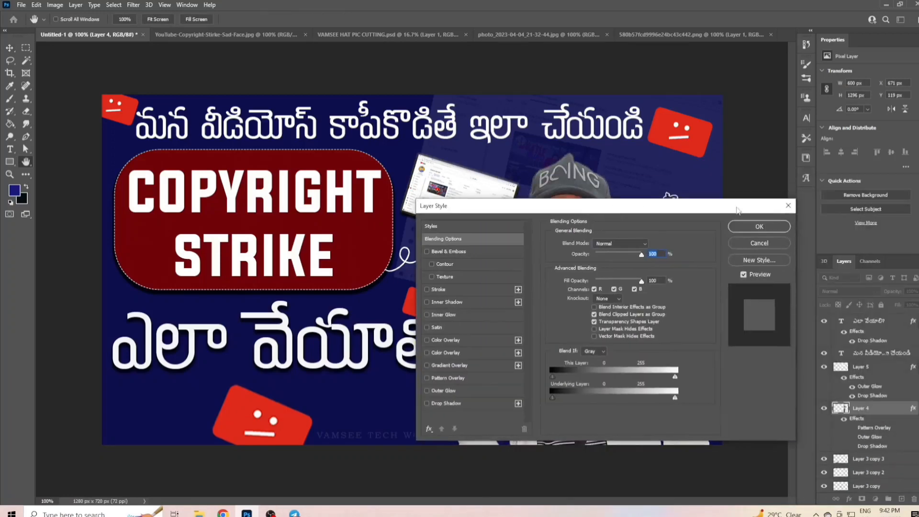
click(788, 206)
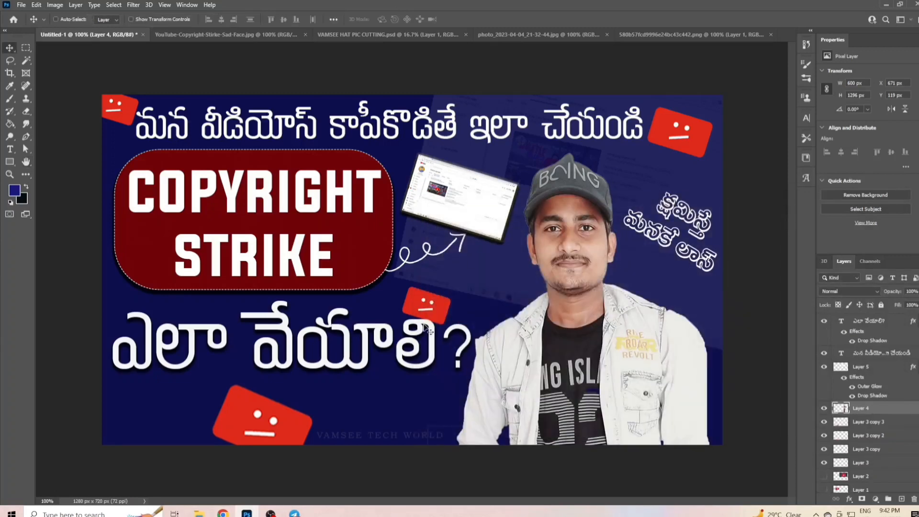
click(26, 111)
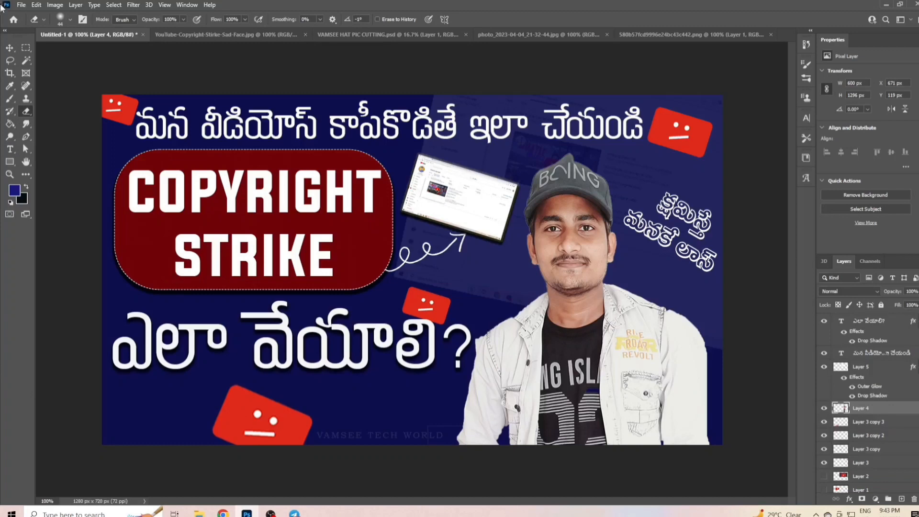
- Save the thumbnail as a JPEG file named COPY RIGHT THUMBNAIL
click(21, 4)
click(62, 122)
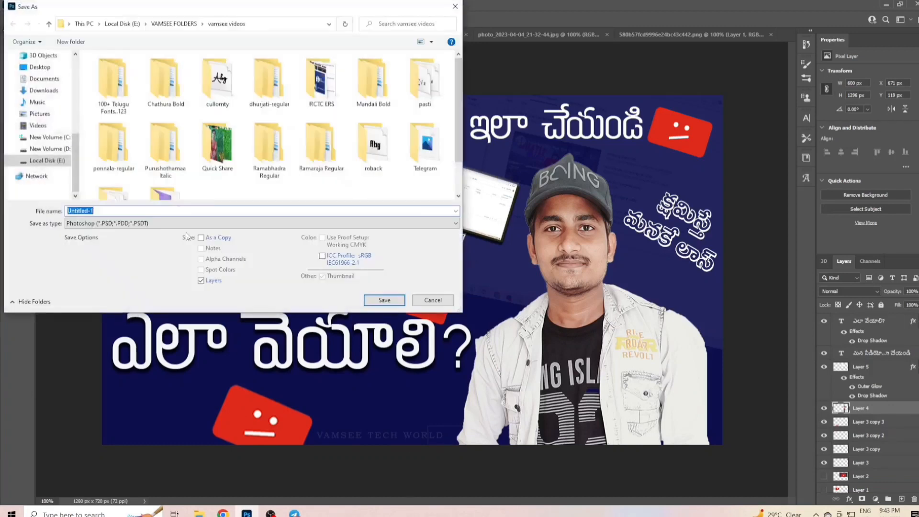
key(BackSpace)
text(COPY RIGHT THUMBNAIL)
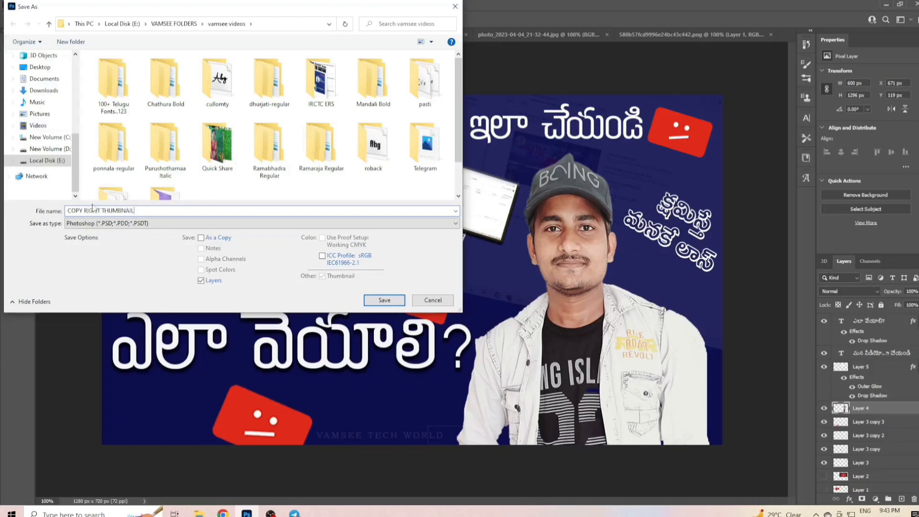
click(103, 224)
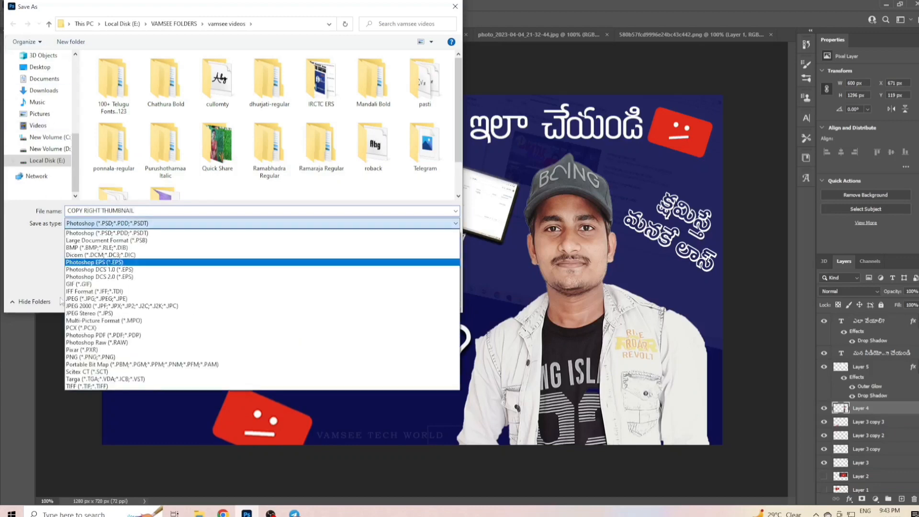
click(89, 298)
click(381, 298)
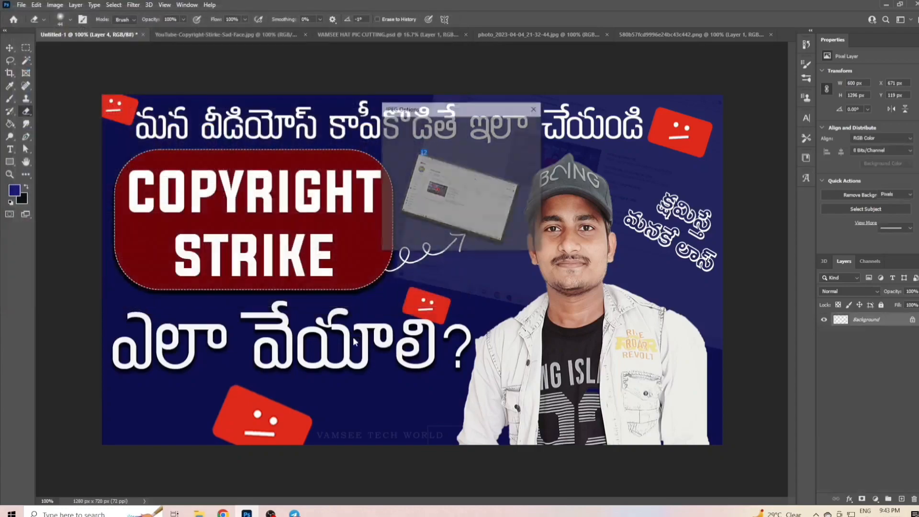